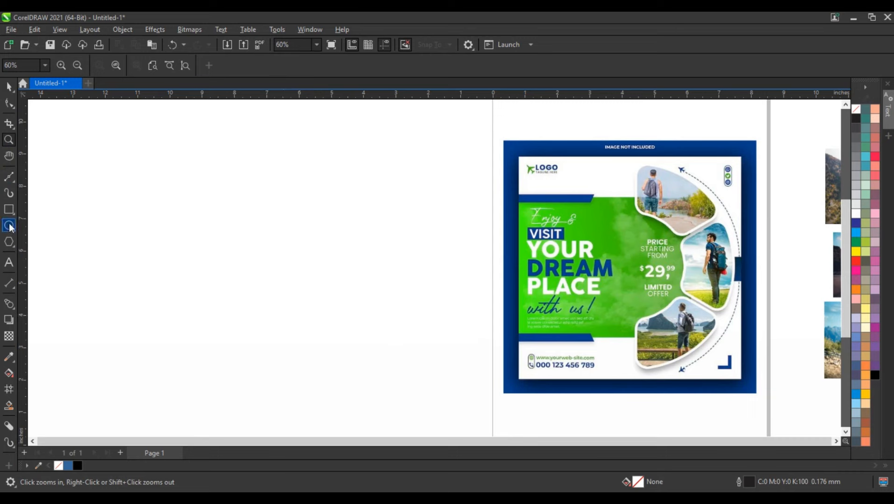
# - Draw a square beside the reference poster and enlarge it to about 8.46 inches per side
pyautogui.click(9, 209)
pyautogui.moveTo(154, 146); pyautogui.dragTo(291, 408)
pyautogui.press('space')
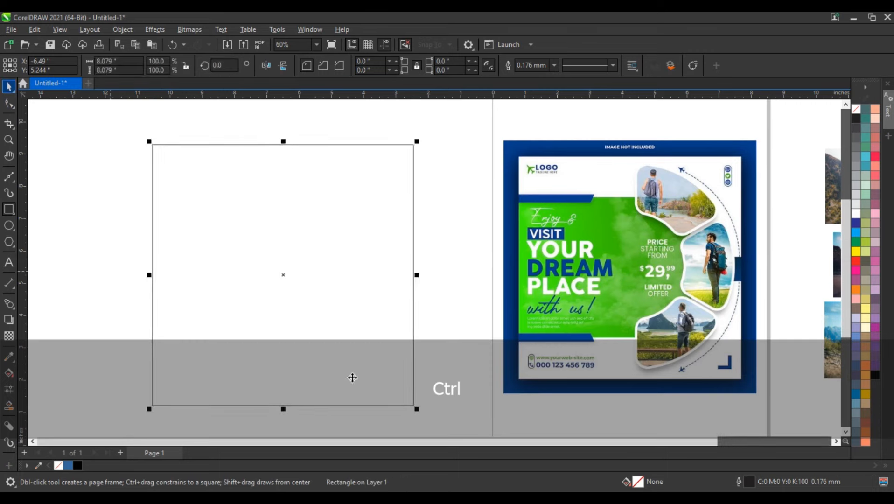
pyautogui.click(31, 441)
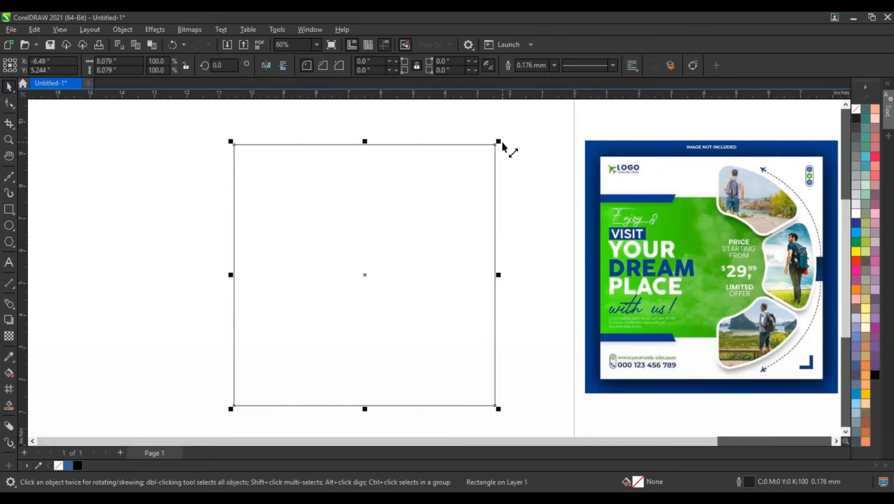
pyautogui.moveTo(502, 144); pyautogui.dragTo(512, 133)
pyautogui.click(563, 210)
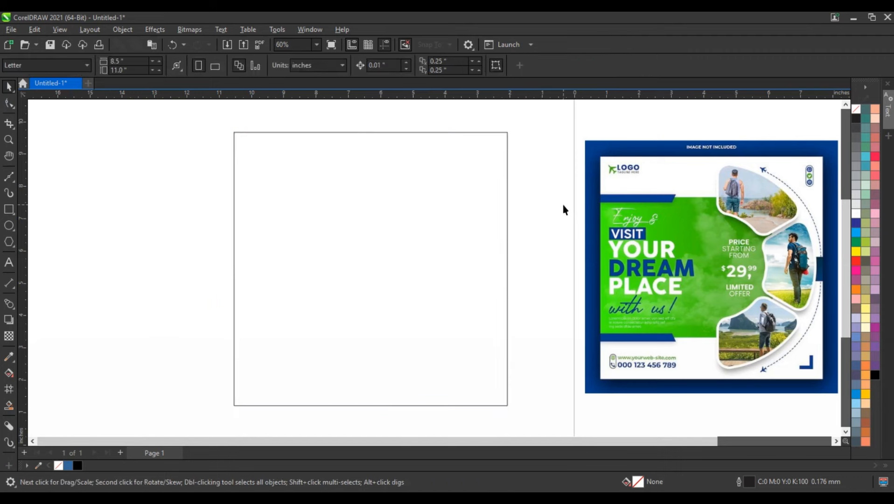
# - Duplicate the square in place and reduce the copy's height symmetrically about its centre to about 5.14 inches
pyautogui.click(386, 212)
pyautogui.rightClick(386, 212)
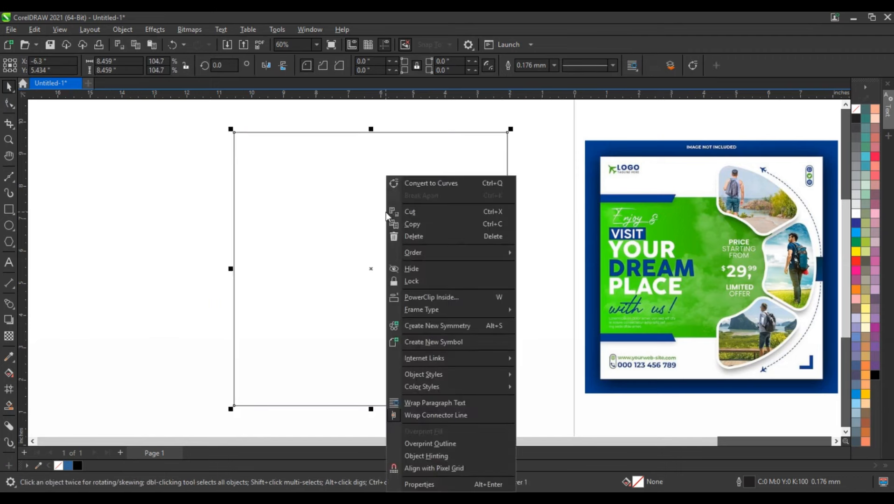
pyautogui.click(407, 226)
pyautogui.click(157, 235)
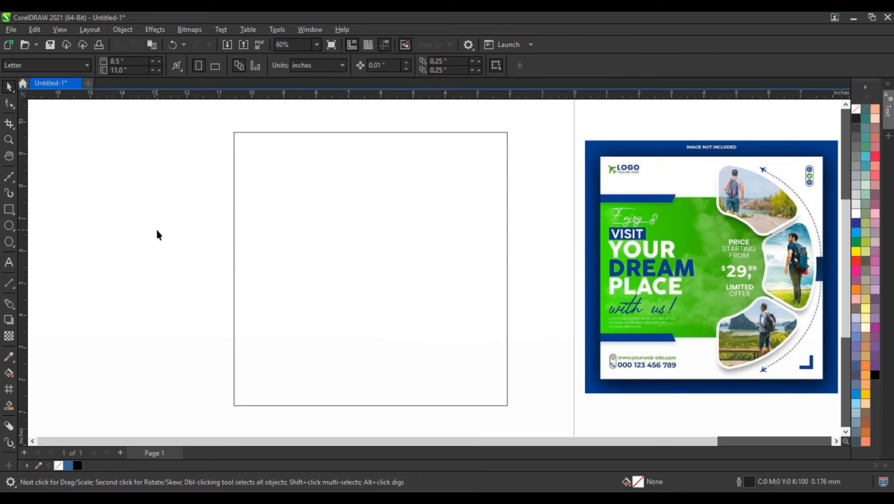
pyautogui.rightClick(158, 234)
pyautogui.click(182, 316)
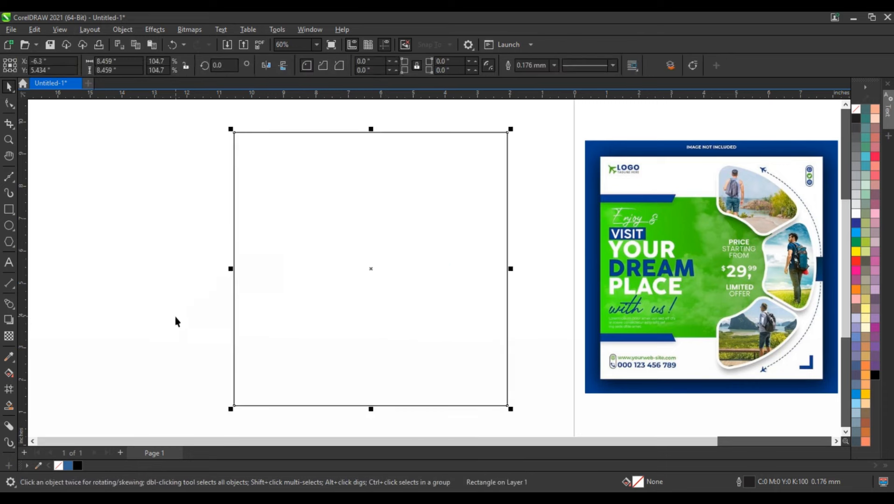
pyautogui.moveTo(371, 132); pyautogui.dragTo(370, 187)
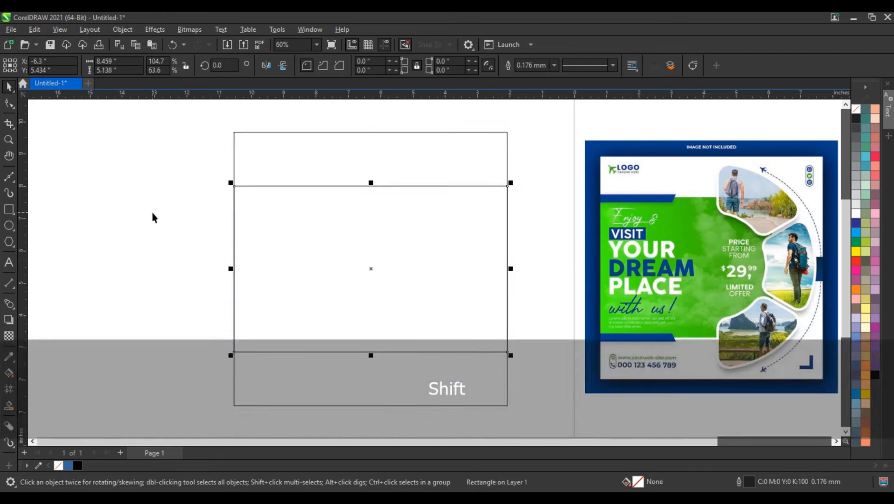
pyautogui.click(118, 259)
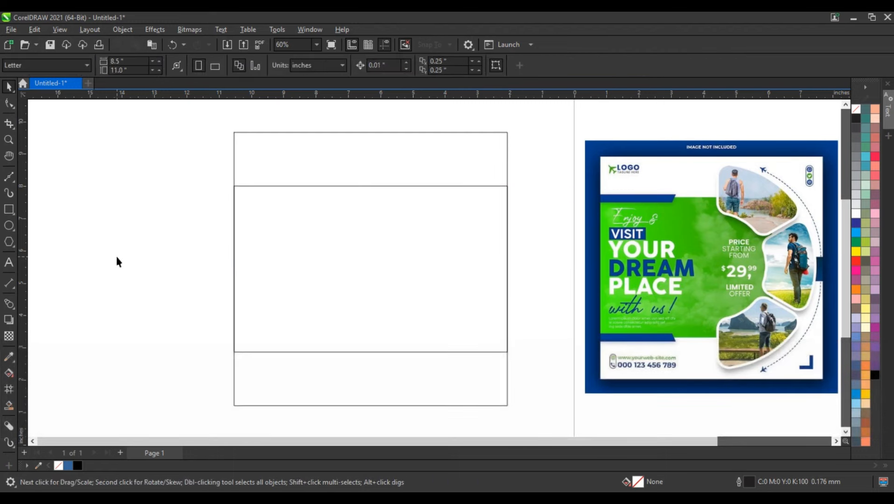
# - Round both right-hand corners of the inner rectangle to a radius of about 2.57 inches, forming a semicircular end
pyautogui.click(319, 257)
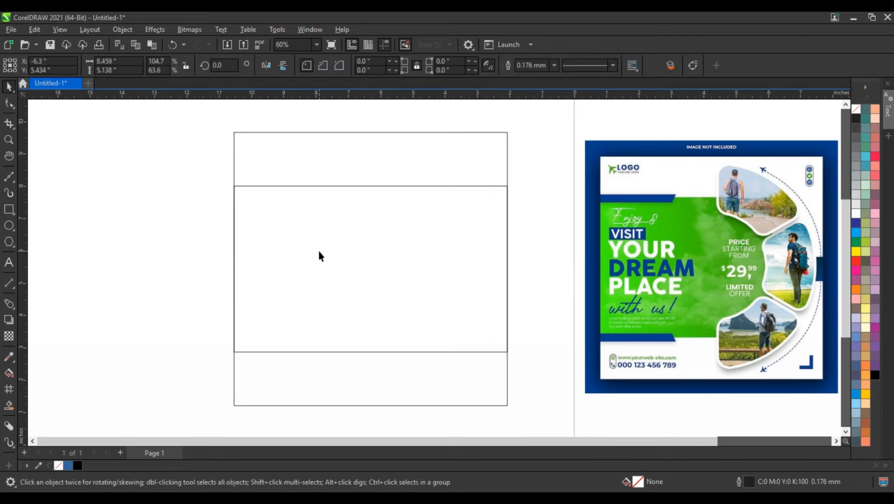
pyautogui.click(9, 103)
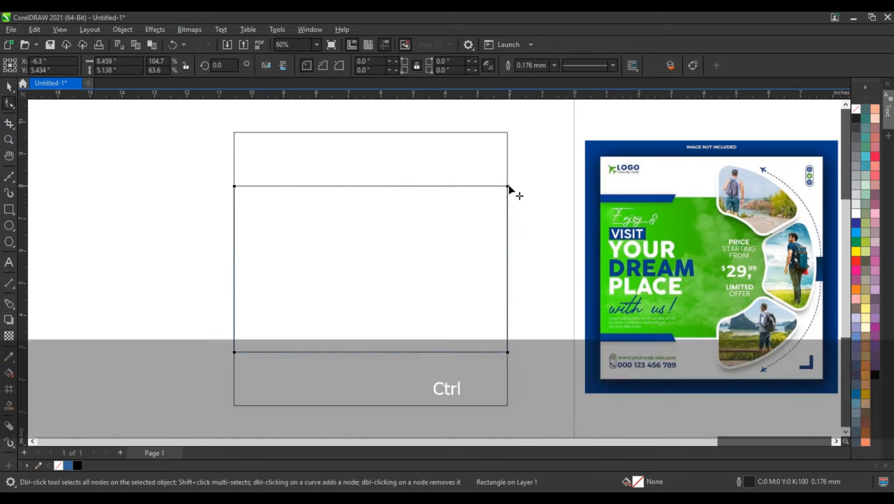
pyautogui.moveTo(508, 186); pyautogui.dragTo(319, 148)
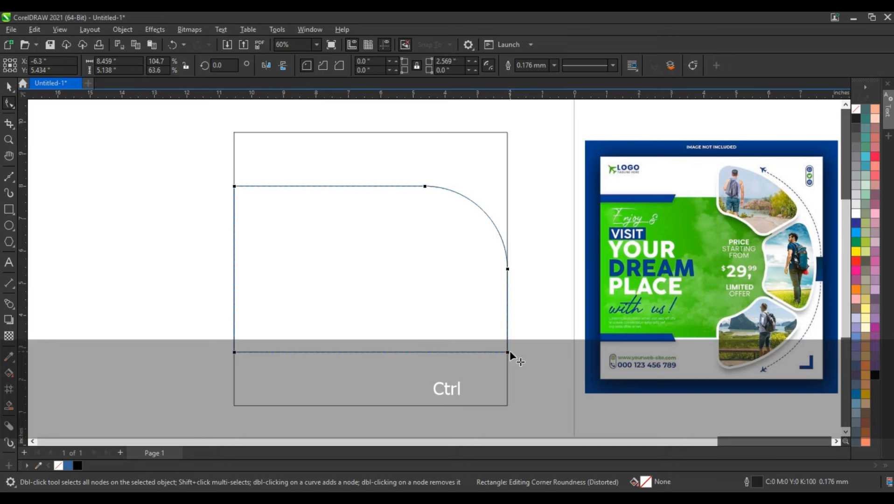
pyautogui.moveTo(339, 380); pyautogui.dragTo(375, 367)
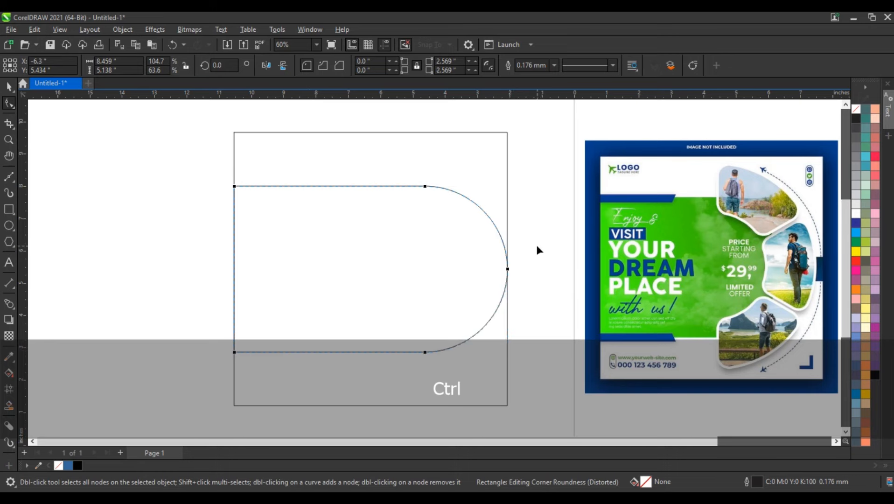
# - Convert the rounded rectangle to curves and move its right-end nodes inward, shortening the shape to about 6.6 inches wide
pyautogui.hotkey('ctrl', 'q')
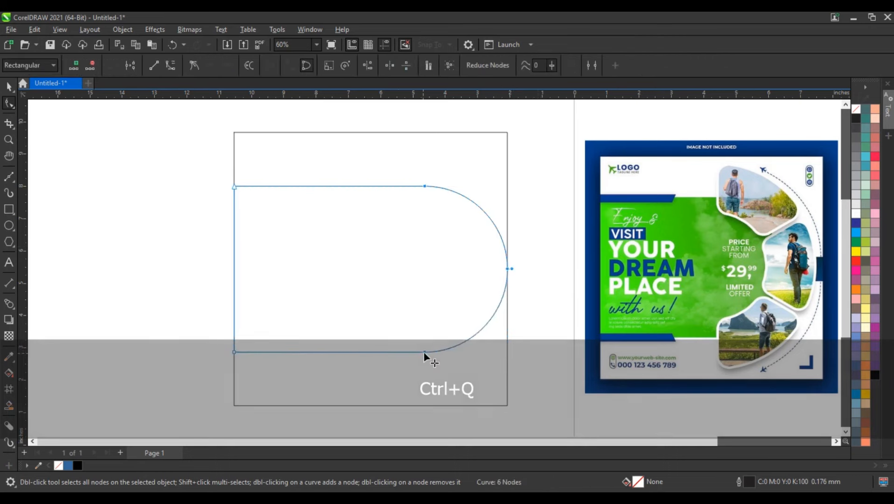
pyautogui.moveTo(424, 354); pyautogui.dragTo(367, 354)
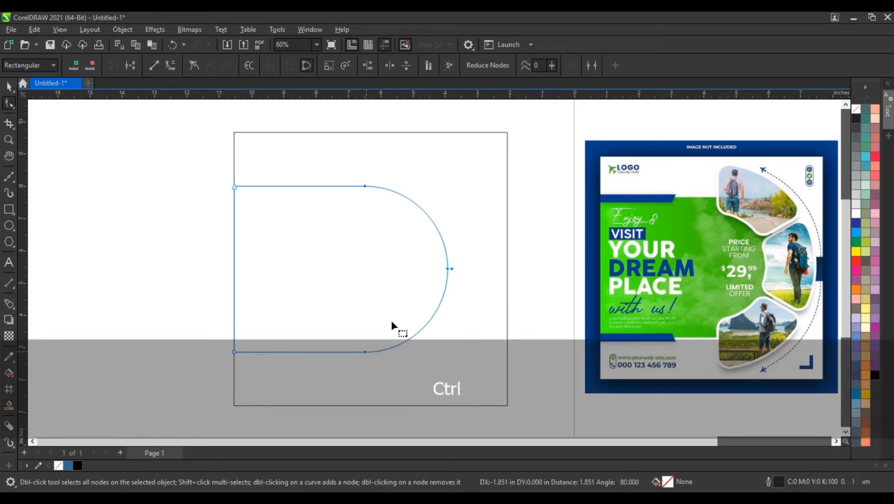
pyautogui.click(8, 87)
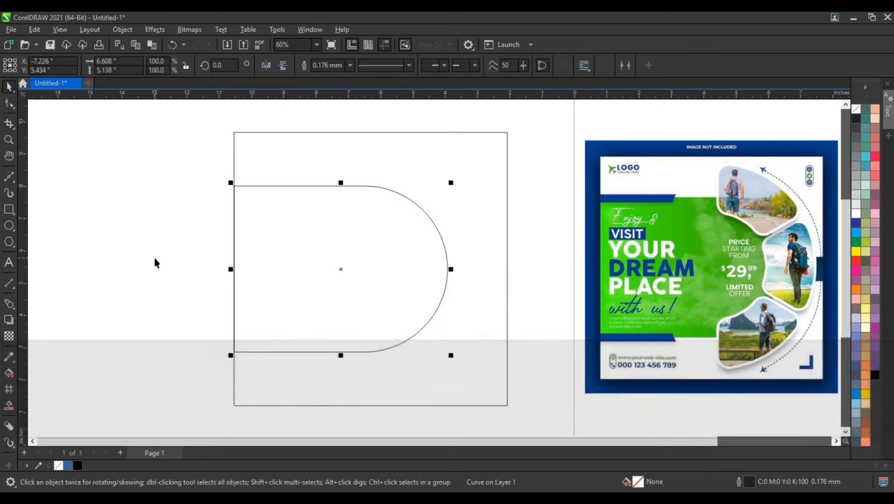
pyautogui.click(157, 263)
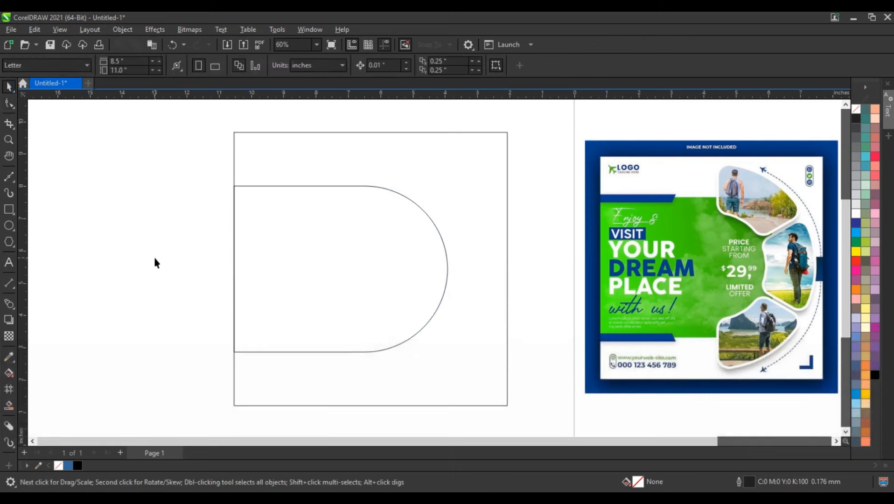
# - Draw a circle about 6.94 inches in diameter over the rounded end and centre it vertically on the square
pyautogui.click(11, 227)
pyautogui.moveTo(288, 159); pyautogui.dragTo(391, 385)
pyautogui.click(8, 87)
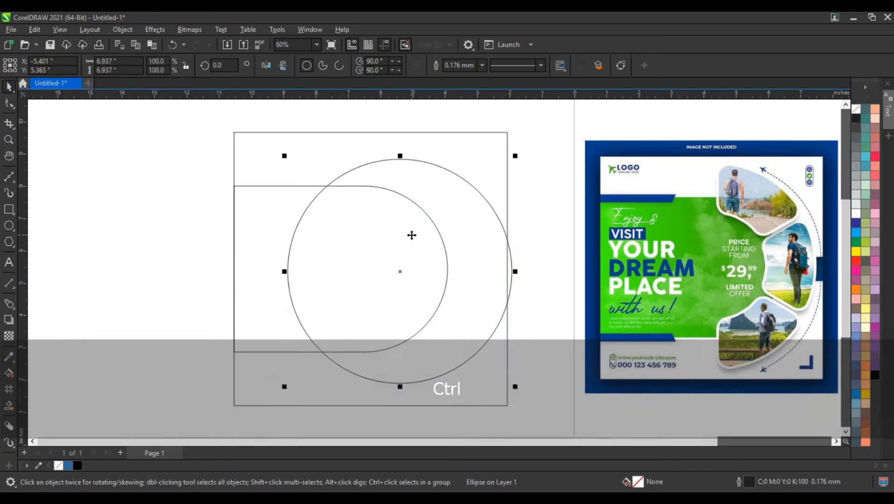
pyautogui.moveTo(409, 236); pyautogui.dragTo(401, 238)
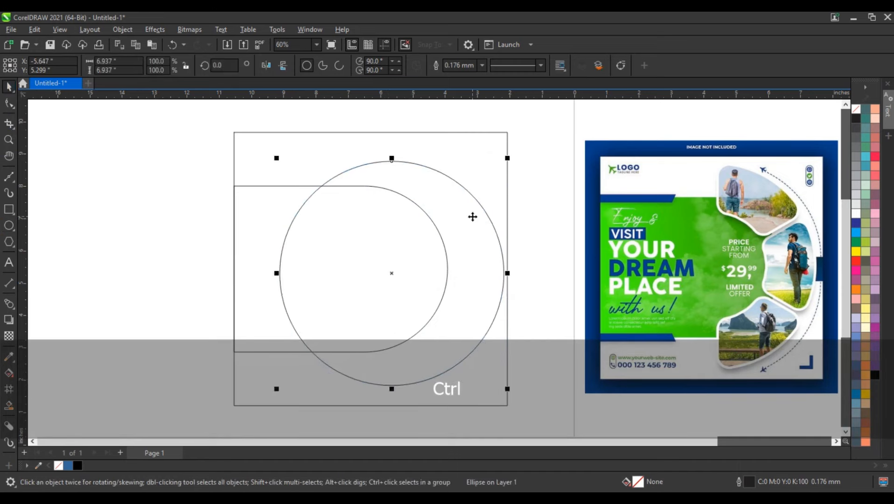
pyautogui.keyDown('shift'); pyautogui.click(488, 155); pyautogui.keyUp('shift')
pyautogui.press('e')
pyautogui.click(545, 183)
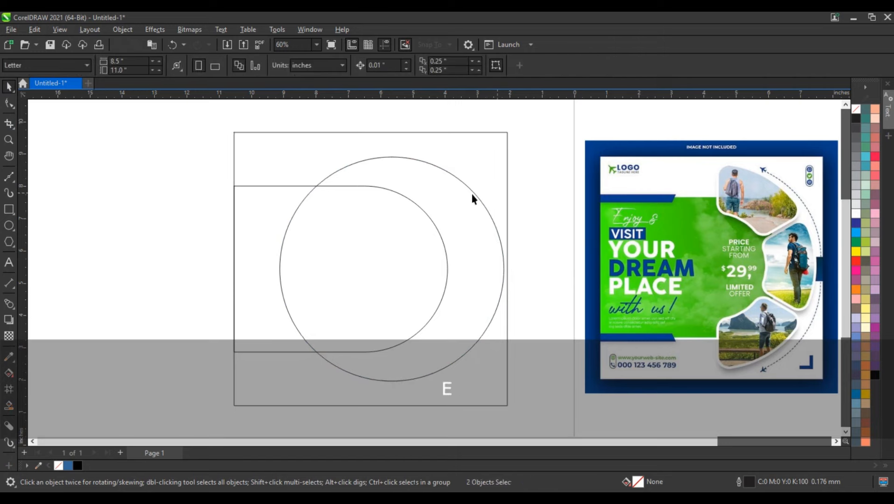
# - Make a concentric copy of the circle about 3.06 inches in diameter and combine both into a ring filled with 40% black
pyautogui.click(476, 196)
pyautogui.moveTo(507, 156); pyautogui.dragTo(459, 218)
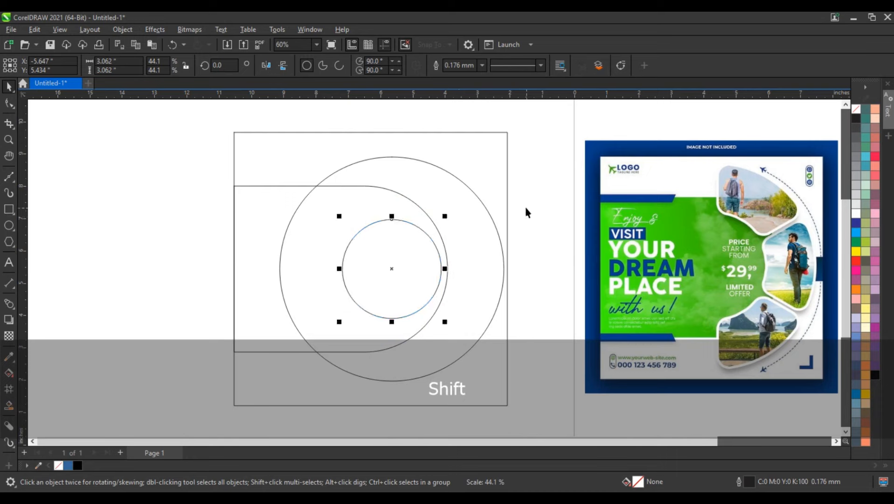
pyautogui.keyDown('shift'); pyautogui.click(462, 195); pyautogui.keyUp('shift')
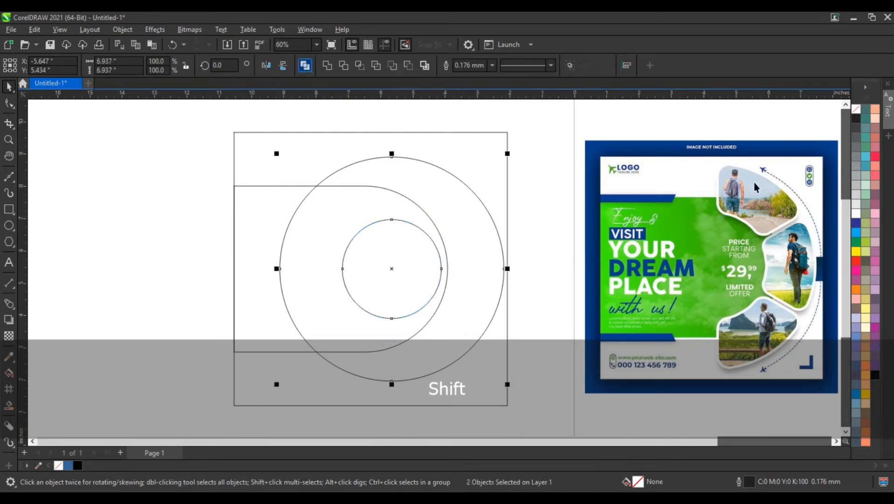
pyautogui.hotkey('ctrl', 'l')
pyautogui.click(561, 176)
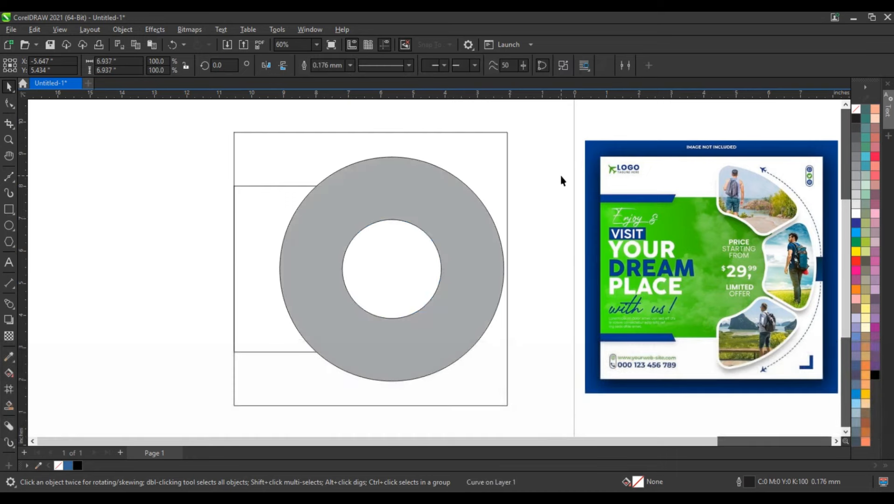
# - Draw a thin vertical bar about 0.14 by 7.94 inches, fill it teal, and centre it on the ring
pyautogui.click(10, 210)
pyautogui.moveTo(382, 138); pyautogui.dragTo(385, 394)
pyautogui.click(8, 89)
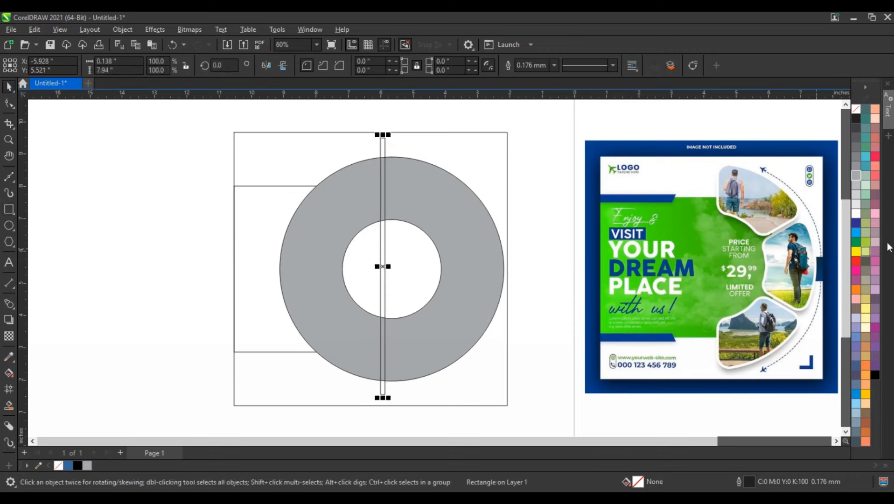
pyautogui.click(867, 168)
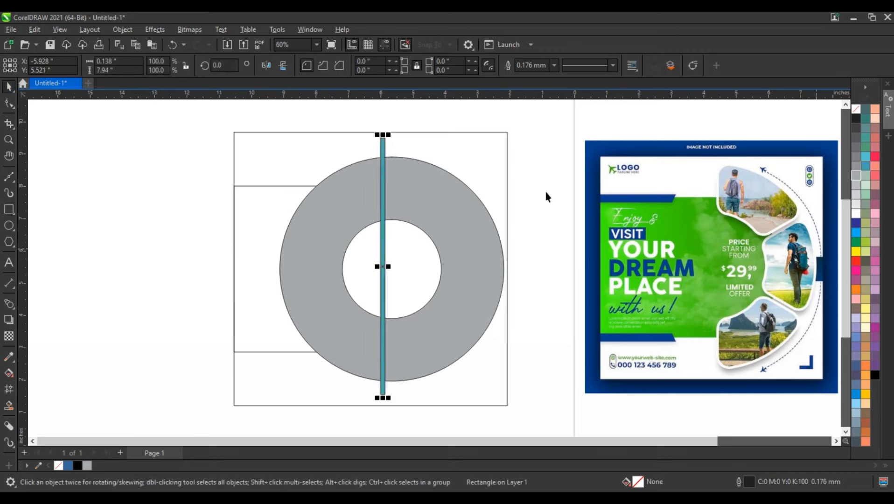
pyautogui.keyDown('shift'); pyautogui.click(446, 193); pyautogui.keyUp('shift')
pyautogui.press('c')
pyautogui.press('e')
# - Create two rotated copies of the teal bar at 60-degree intervals to divide the ring into six segments
pyautogui.moveTo(398, 136); pyautogui.dragTo(472, 232)
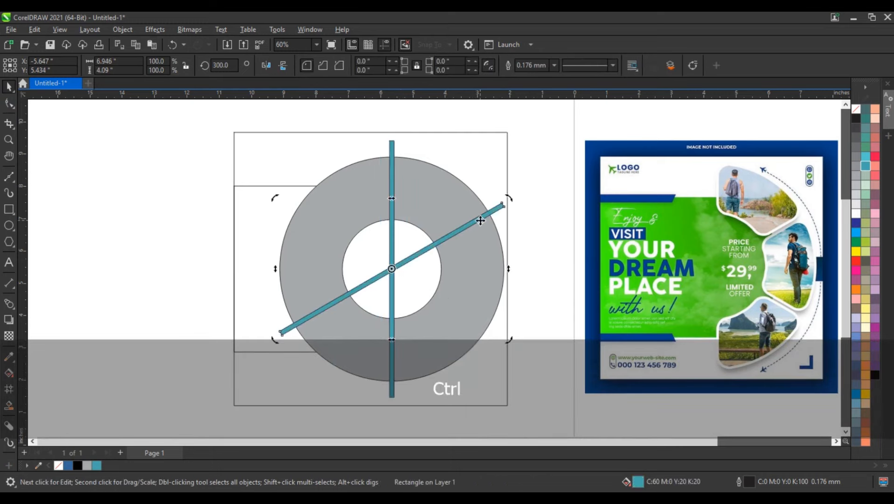
pyautogui.hotkey('ctrl', 'r')
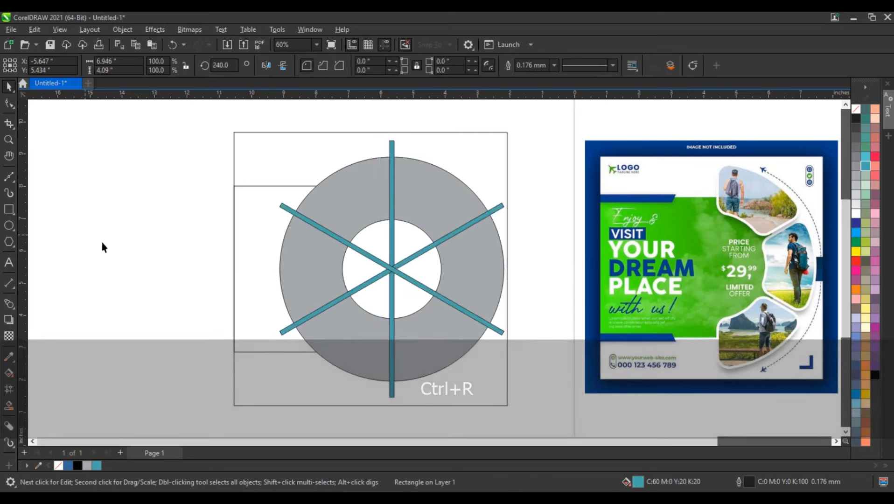
pyautogui.click(101, 241)
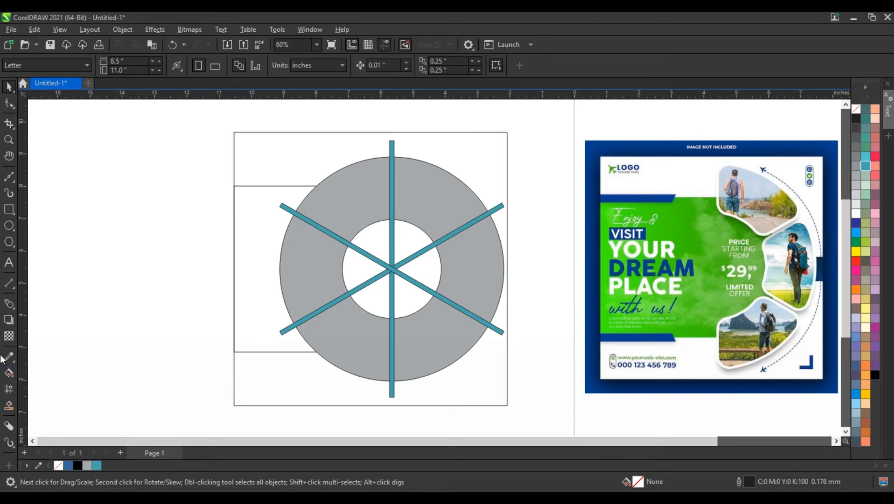
# - Create blue shapes from the three right-hand ring segments with Smart Fill
pyautogui.click(8, 405)
pyautogui.click(449, 340)
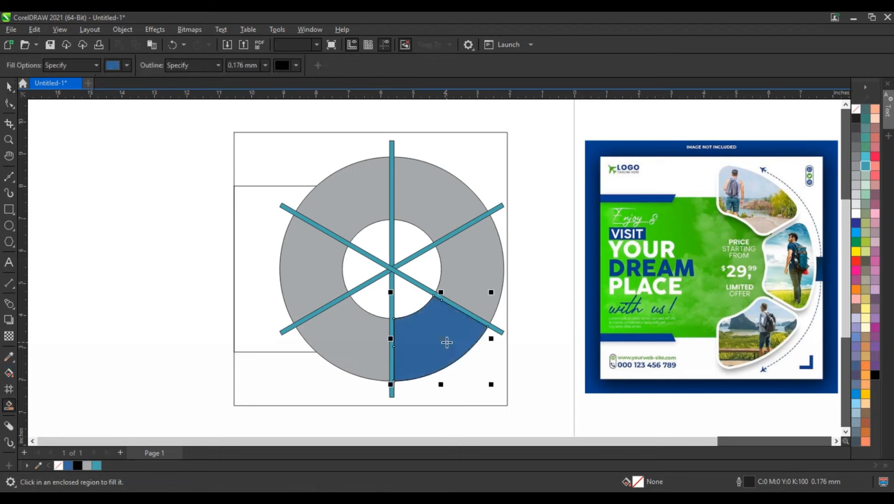
pyautogui.click(476, 284)
pyautogui.click(441, 210)
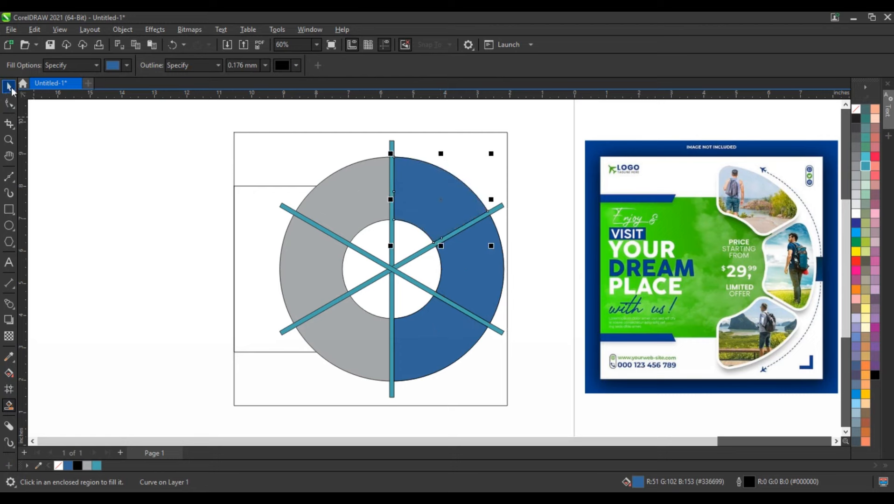
# - Delete the three teal bars and the gray ring, keeping only the blue segments
pyautogui.click(9, 86)
pyautogui.click(392, 149)
pyautogui.press('Delete')
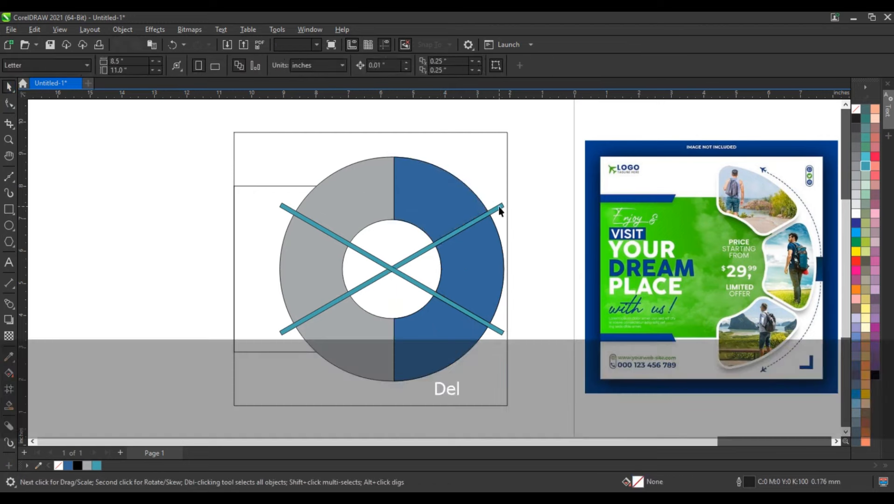
pyautogui.click(498, 206)
pyautogui.press('Delete')
pyautogui.click(497, 328)
pyautogui.press('Delete')
pyautogui.click(300, 309)
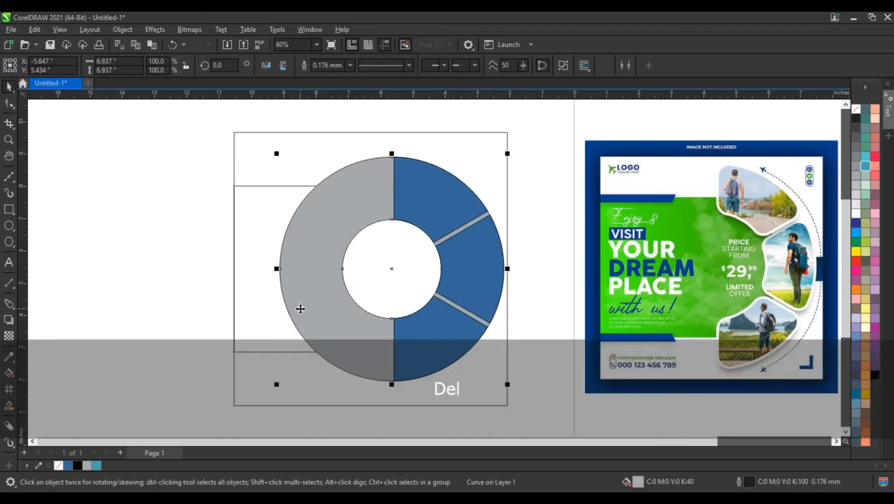
pyautogui.press('Delete')
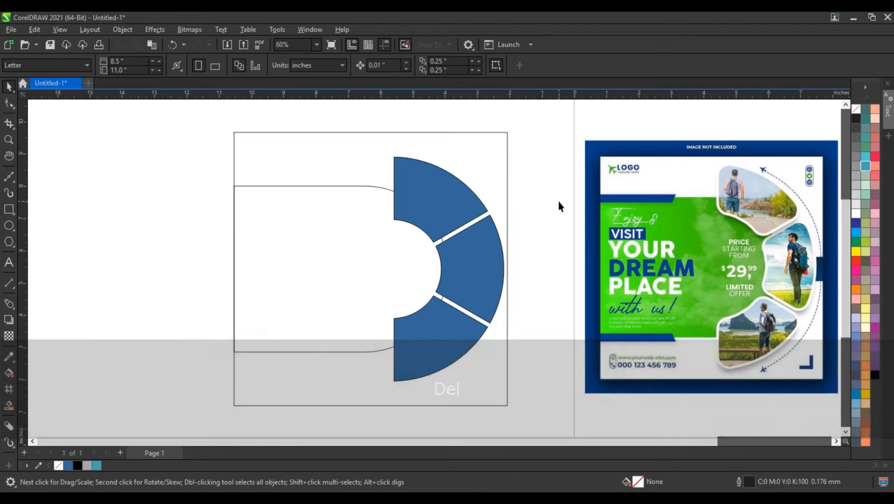
# - Weld the three blue ring segments into a single curve object
pyautogui.click(435, 191)
pyautogui.keyDown('shift'); pyautogui.click(459, 267); pyautogui.keyUp('shift')
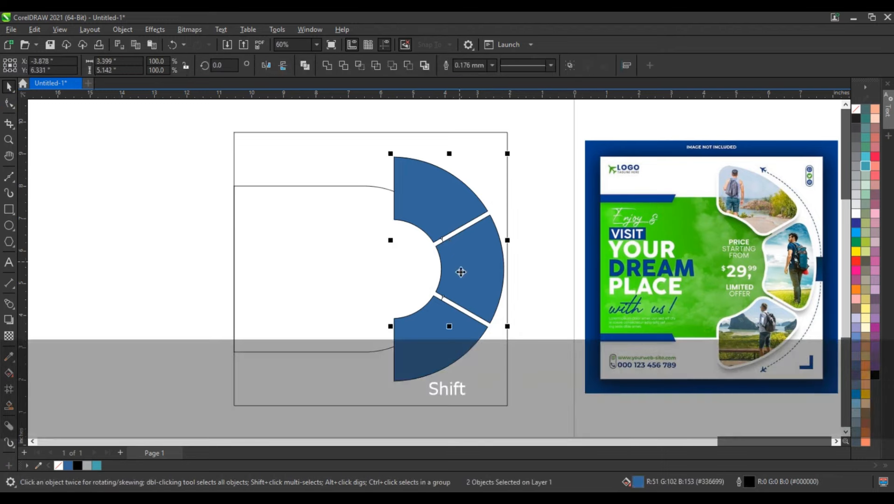
pyautogui.keyDown('shift'); pyautogui.click(439, 341); pyautogui.keyUp('shift')
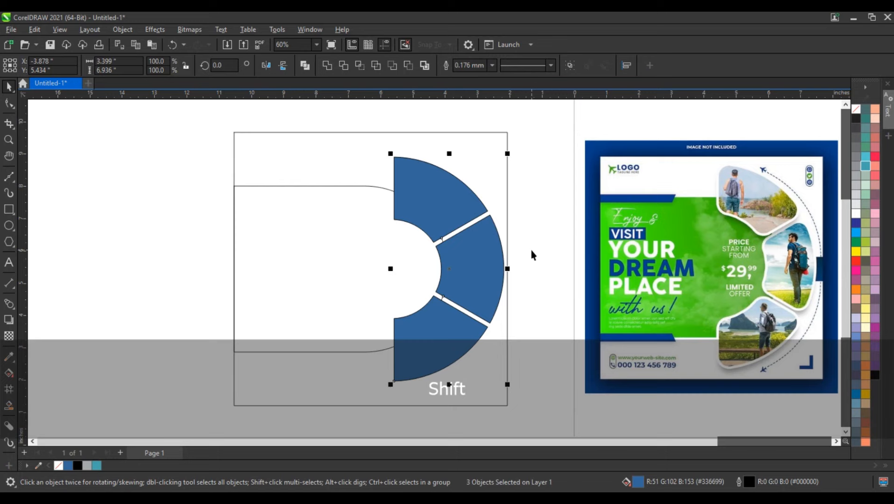
pyautogui.click(327, 66)
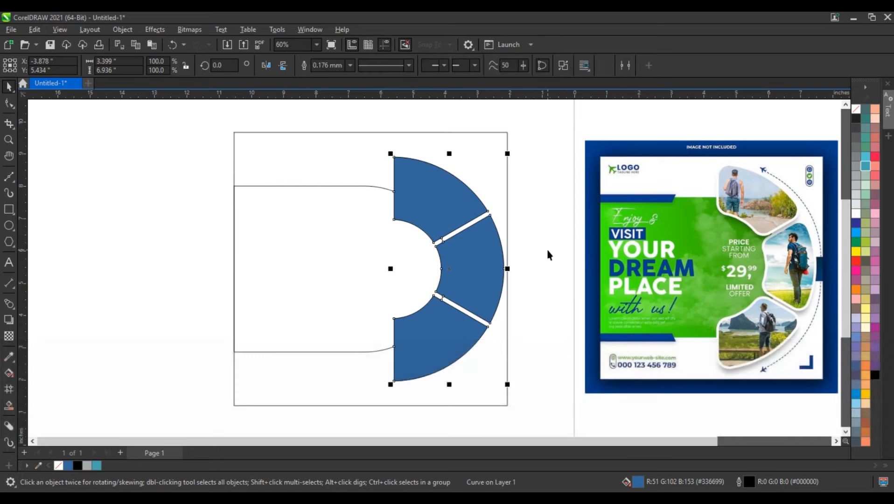
# - Round all corners of the welded blue ring segments with a 0.48-inch fillet
pyautogui.click(9, 139)
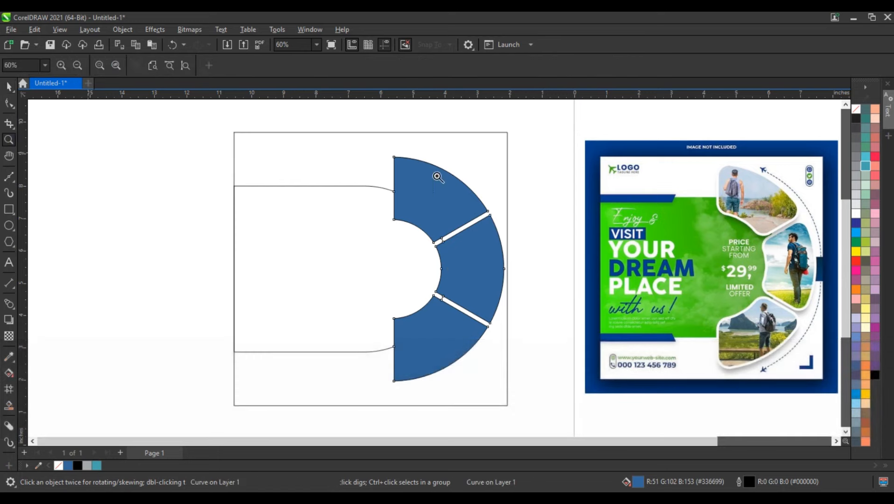
pyautogui.moveTo(184, 132); pyautogui.dragTo(814, 379)
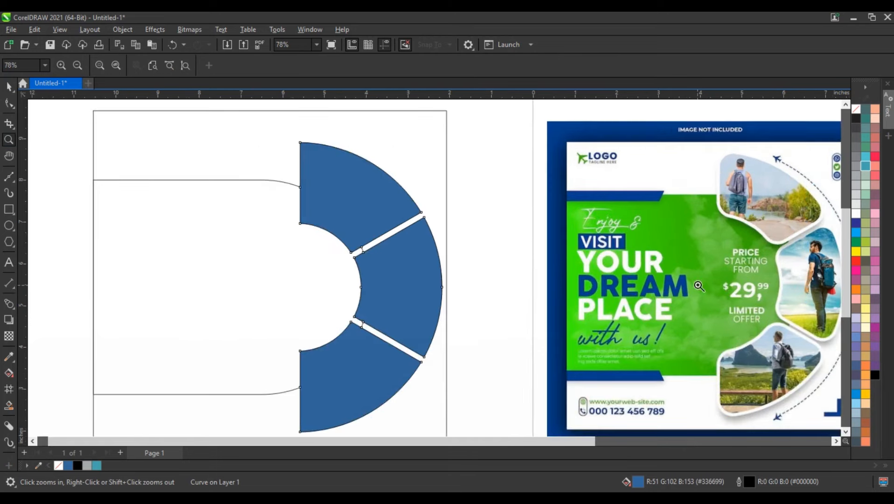
pyautogui.click(312, 31)
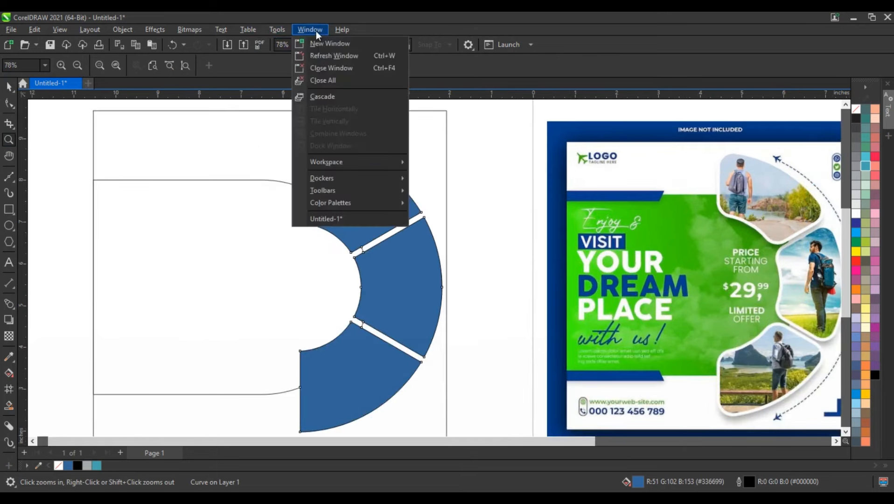
pyautogui.moveTo(325, 179)
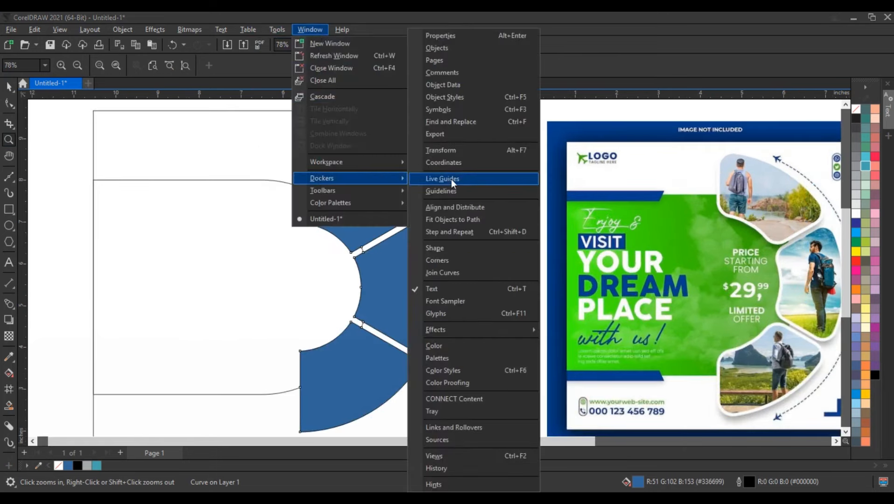
pyautogui.click(448, 260)
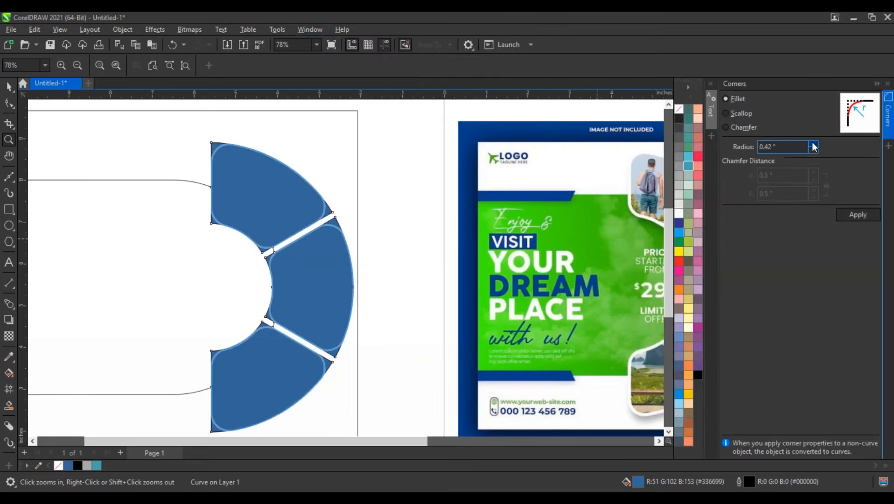
pyautogui.click(812, 144)
pyautogui.click(812, 144)
pyautogui.click(812, 144)
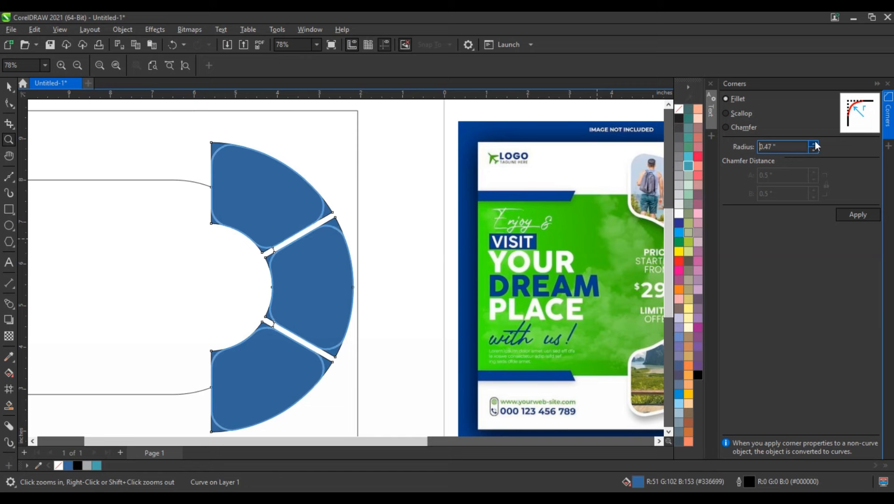
pyautogui.click(857, 213)
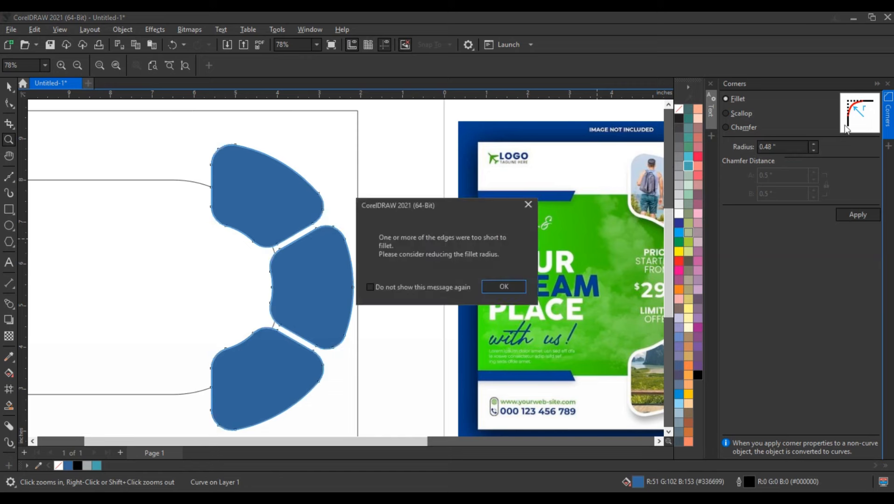
pyautogui.click(503, 286)
pyautogui.click(887, 83)
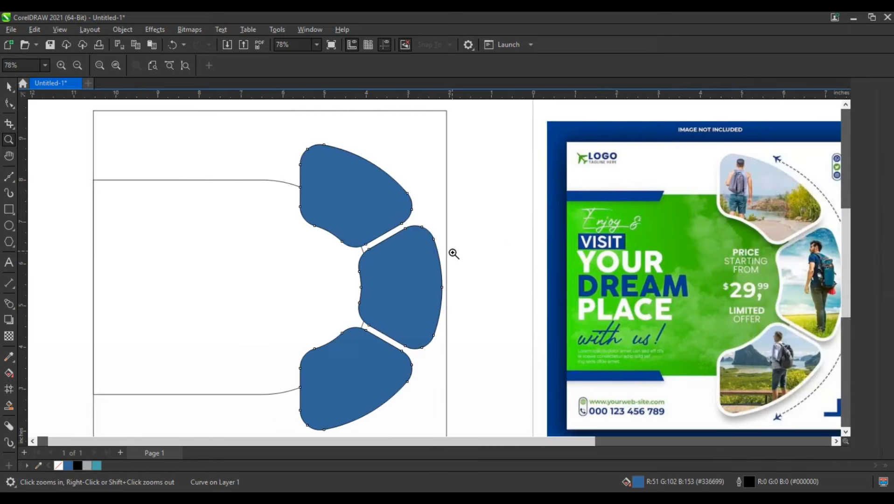
# - Add a one-step inside contour with a 0.102-inch offset to the rounded ring segments
pyautogui.scroll(-1, 513, 242)
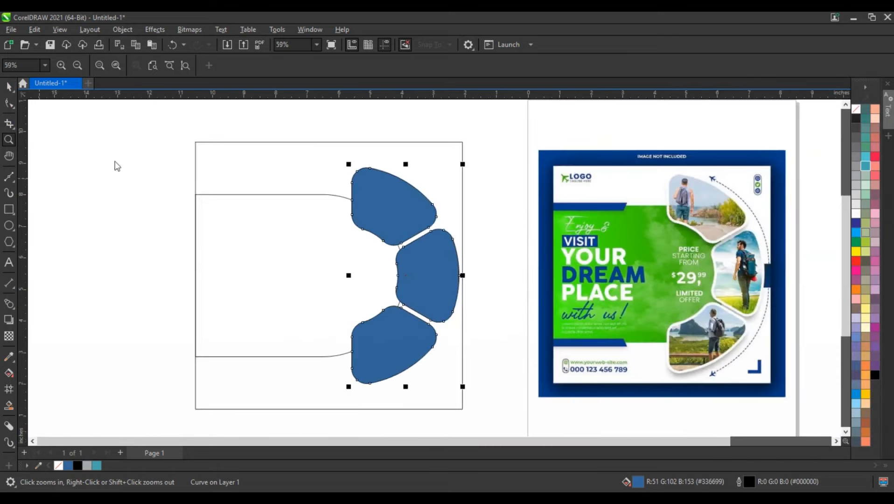
pyautogui.press('space')
pyautogui.click(389, 206)
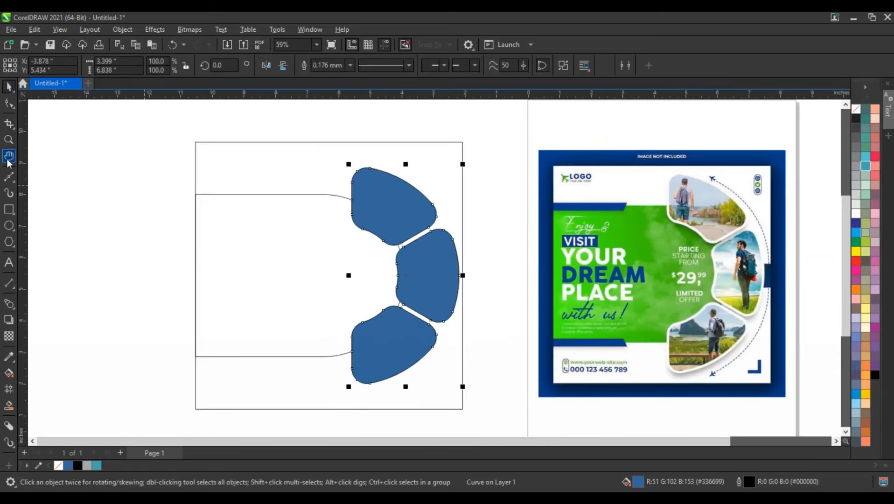
pyautogui.click(9, 140)
pyautogui.moveTo(239, 142); pyautogui.dragTo(500, 399)
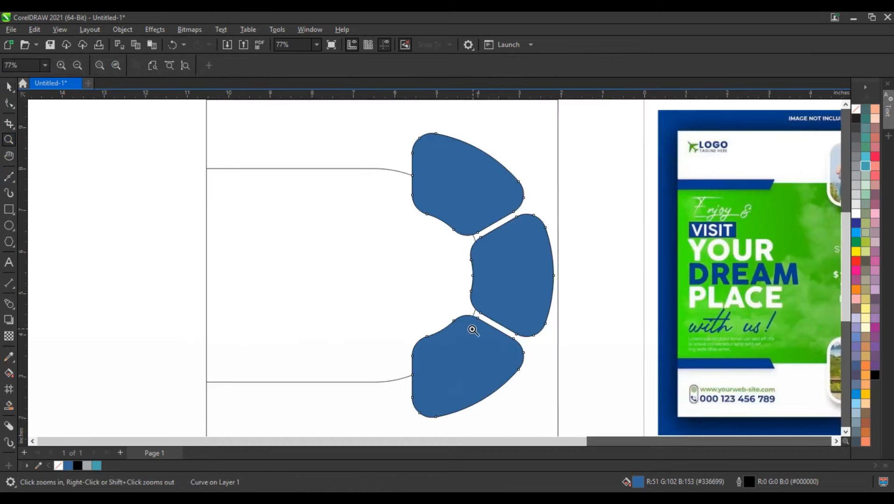
pyautogui.click(12, 287)
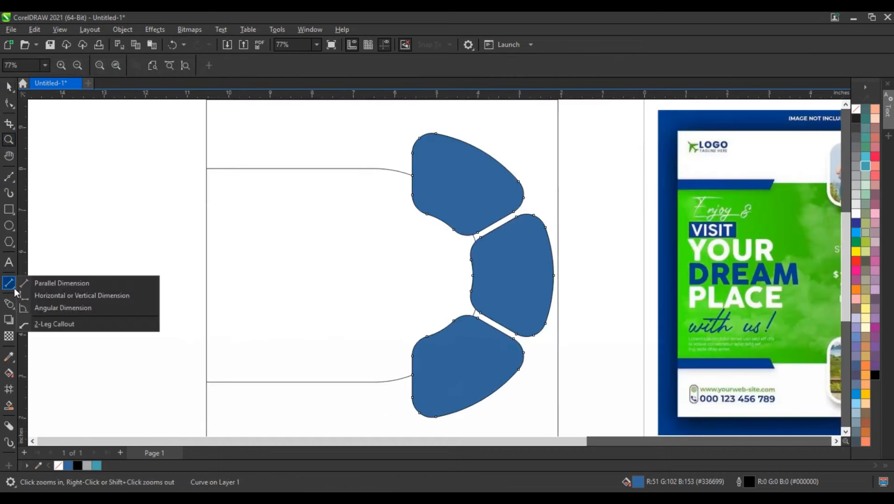
pyautogui.press('Escape')
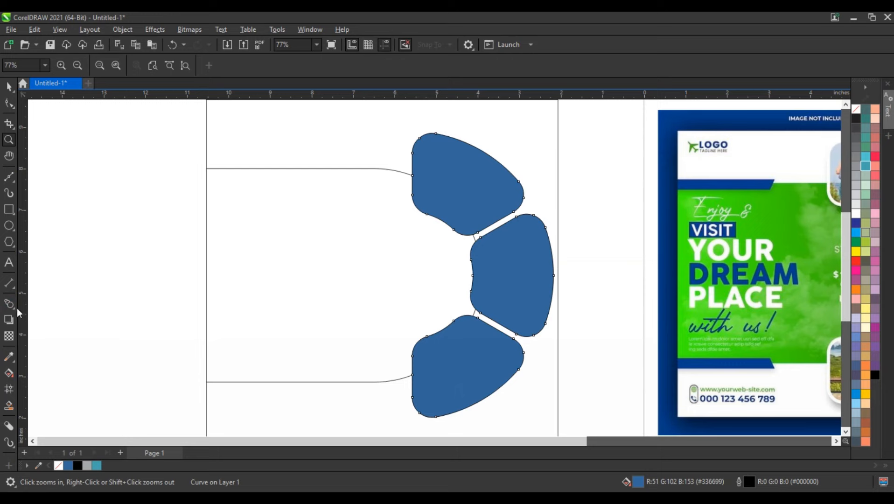
pyautogui.click(15, 307)
pyautogui.click(31, 314)
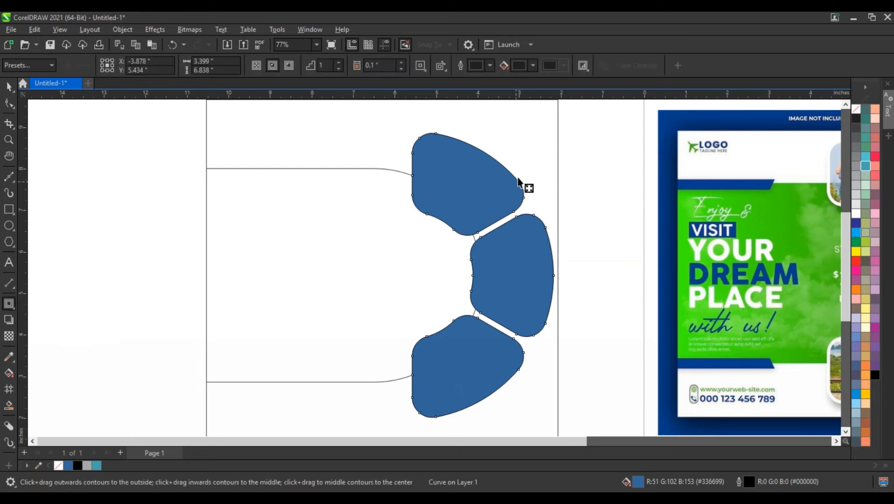
pyautogui.moveTo(518, 181); pyautogui.dragTo(549, 134)
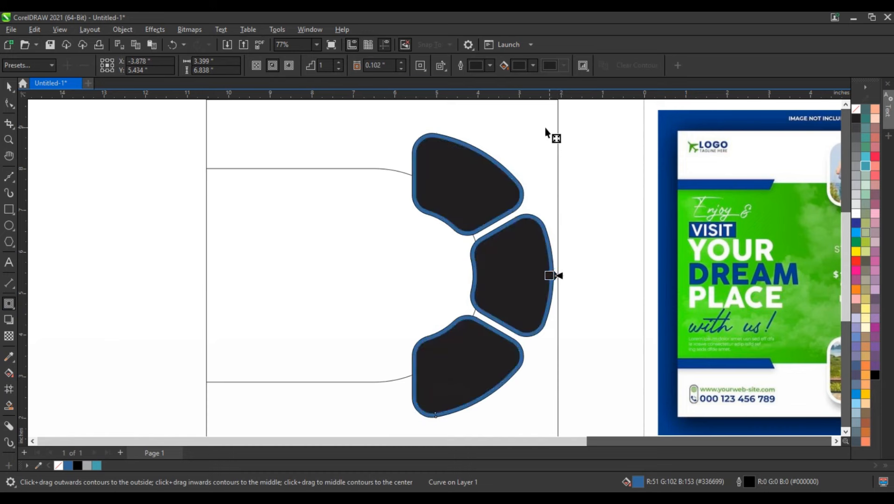
# - Break the contour apart from the blue ring segments so the inner shapes become a separate object
pyautogui.click(8, 86)
pyautogui.click(120, 31)
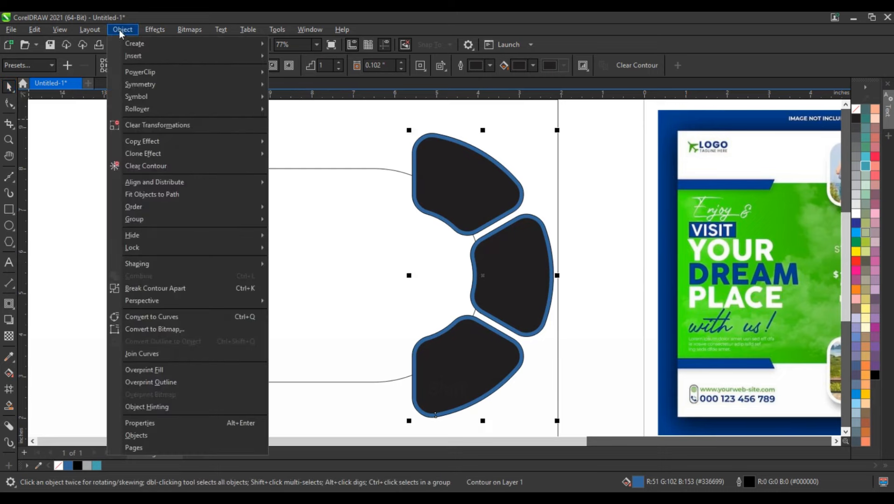
pyautogui.click(139, 287)
pyautogui.click(429, 272)
# - Fill the rounded panel with yellow-green from the color palette
pyautogui.scroll(-2, 428, 272)
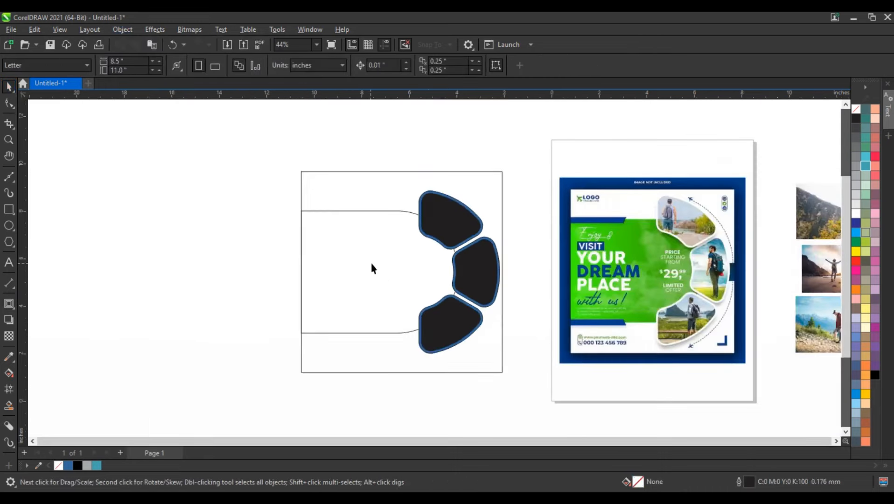
pyautogui.click(378, 276)
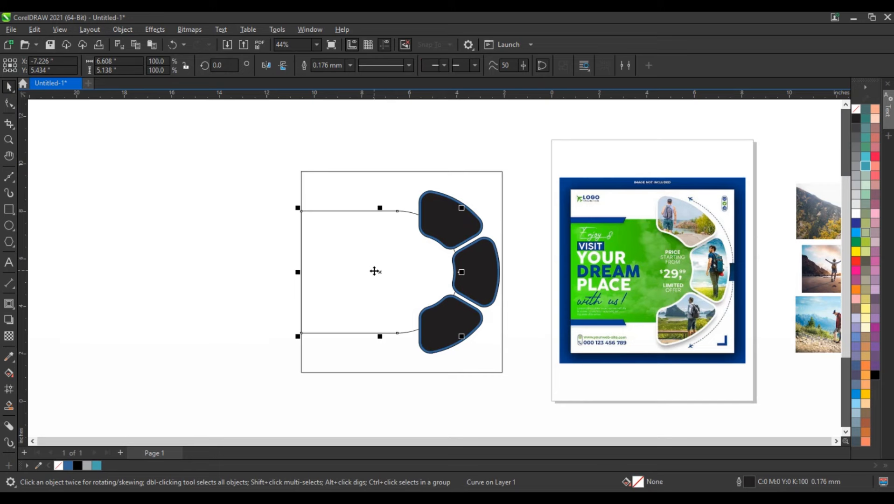
pyautogui.click(865, 240)
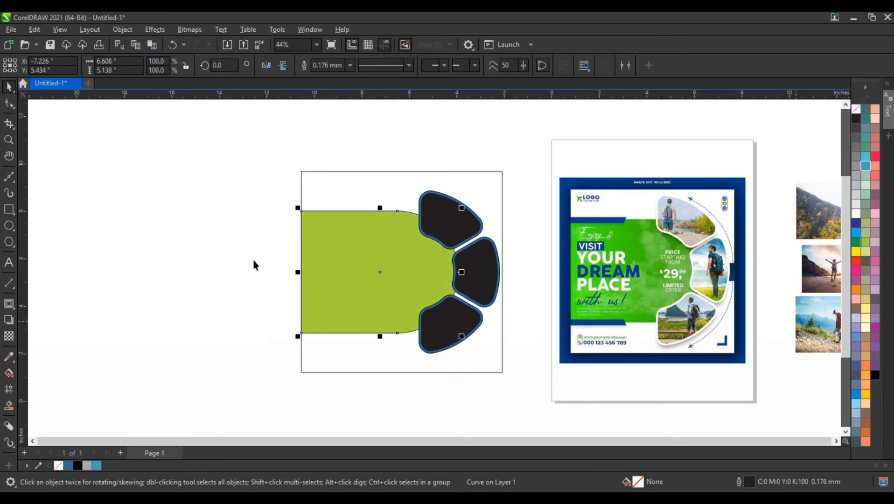
pyautogui.click(253, 265)
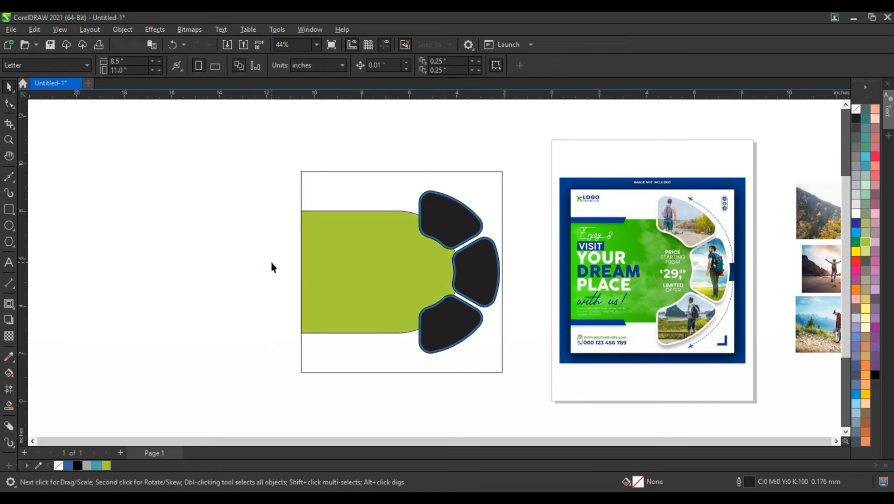
# - Sample the bright green from the reference poster's panel and apply it to the rounded panel
pyautogui.click(9, 357)
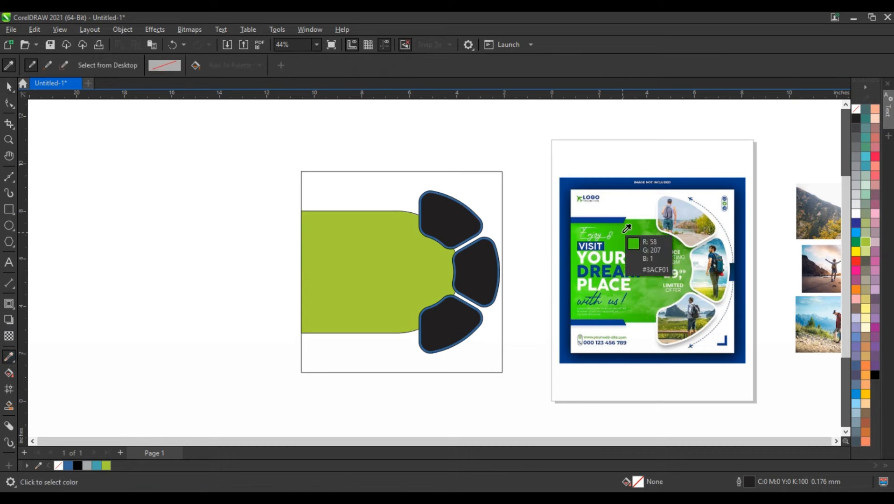
pyautogui.click(628, 255)
pyautogui.click(384, 278)
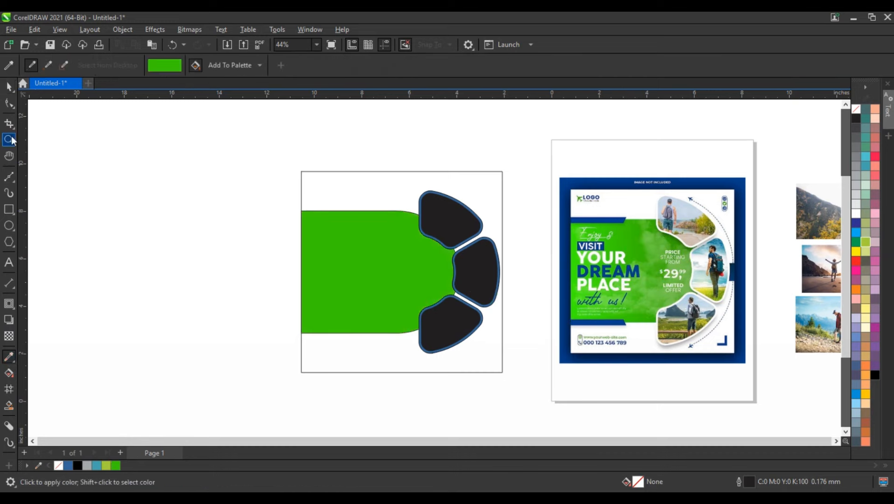
# - Fill the inner frame shapes with 10% black and the blue outer frame shapes with white
pyautogui.click(9, 139)
pyautogui.moveTo(244, 158); pyautogui.dragTo(756, 385)
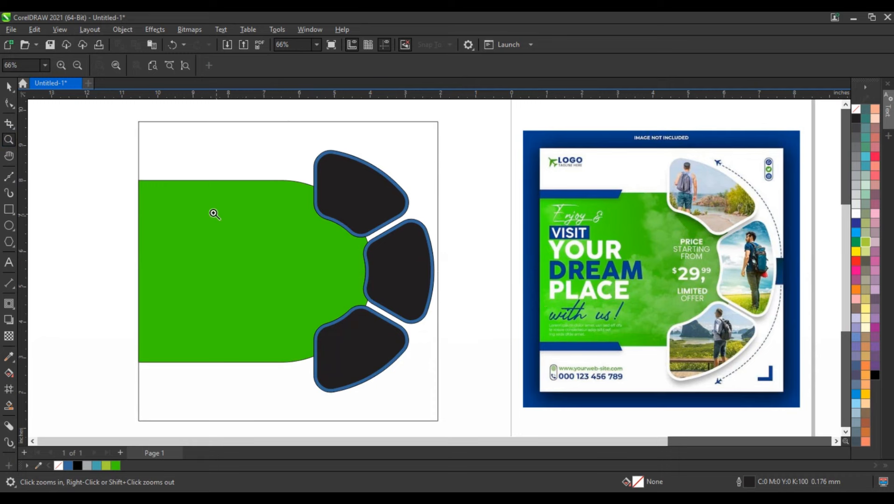
pyautogui.click(9, 88)
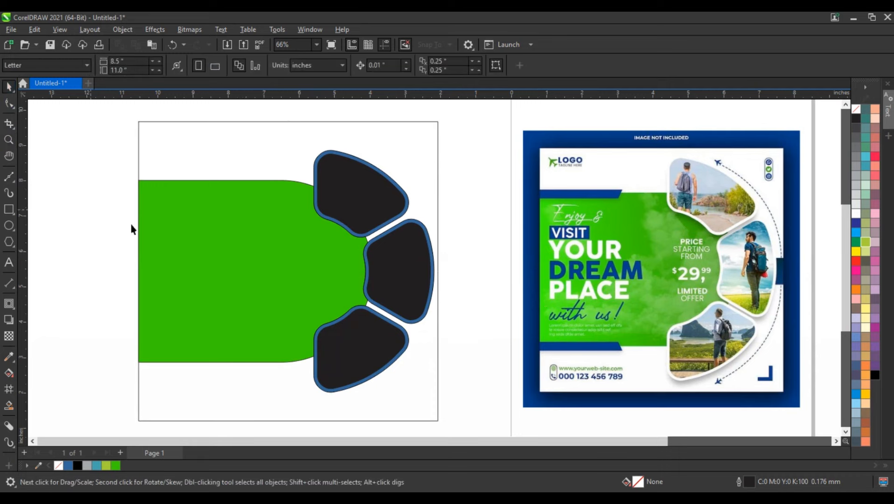
pyautogui.click(342, 192)
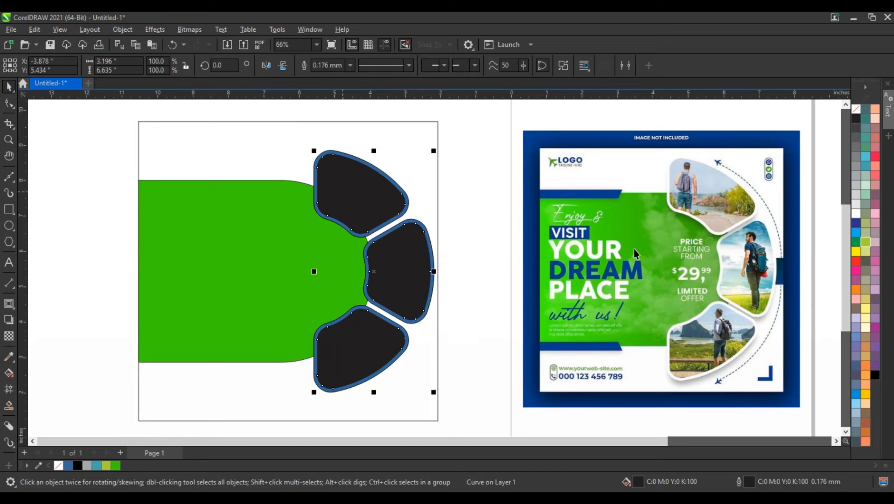
pyautogui.click(857, 208)
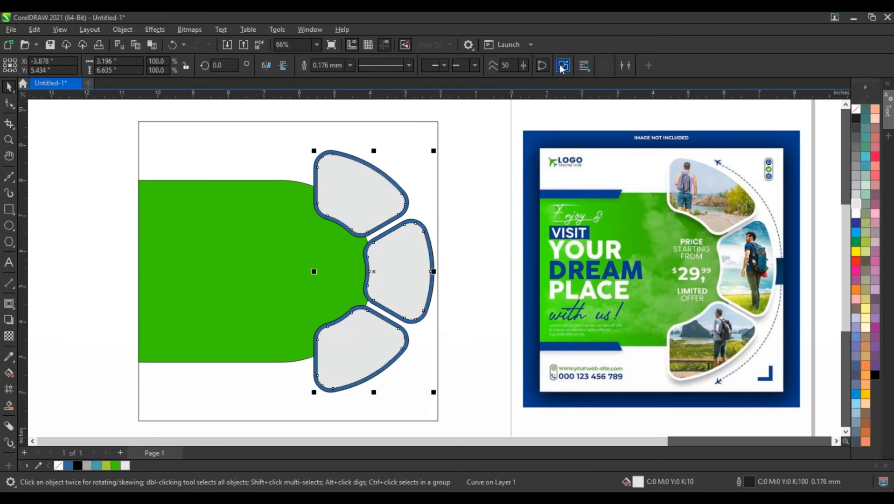
pyautogui.click(382, 172)
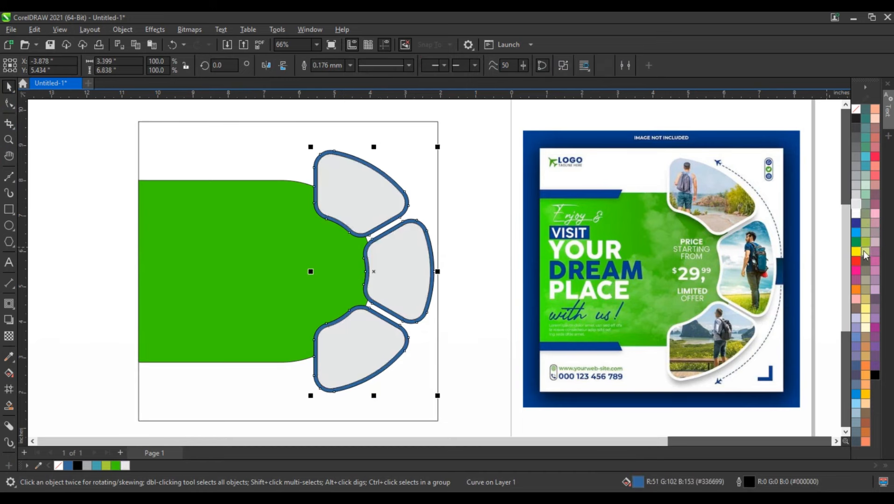
pyautogui.click(855, 214)
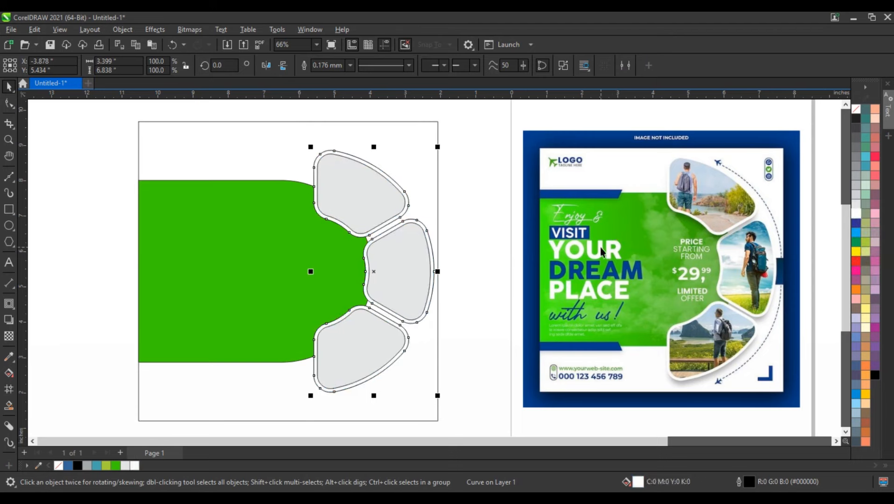
# - Add a drop shadow to the white frame shapes with opacity 36 and feathering 15
pyautogui.click(10, 321)
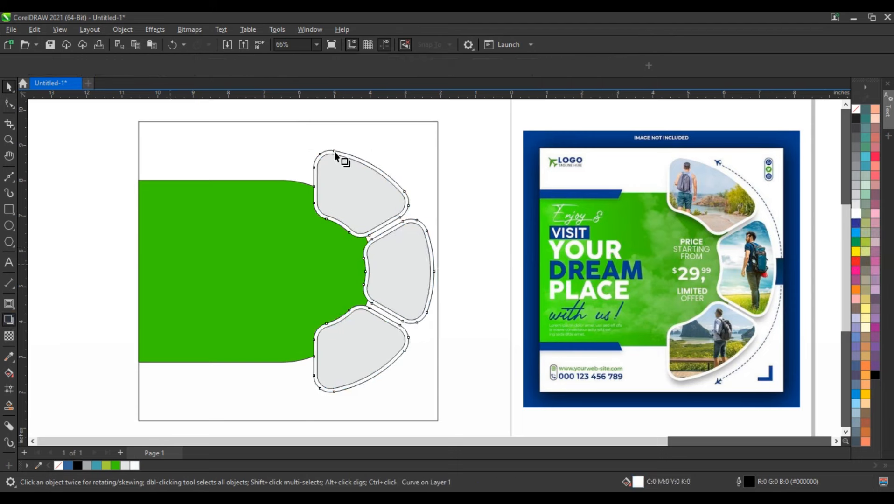
pyautogui.moveTo(373, 151); pyautogui.dragTo(373, 393)
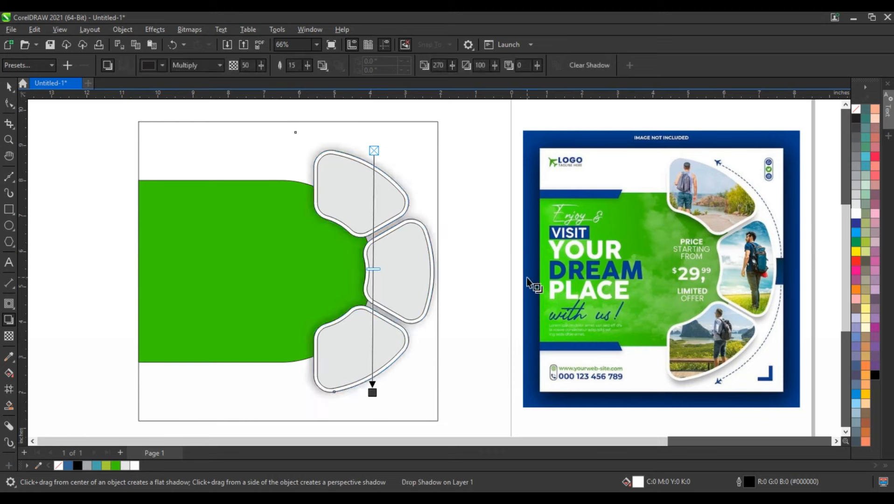
pyautogui.moveTo(373, 269); pyautogui.dragTo(383, 222)
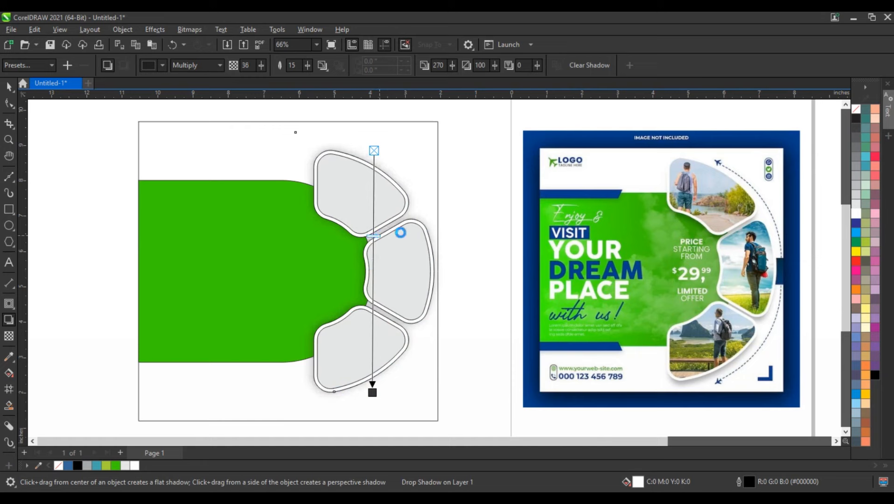
# - Break the drop shadow apart from the white frame shapes
pyautogui.click(9, 87)
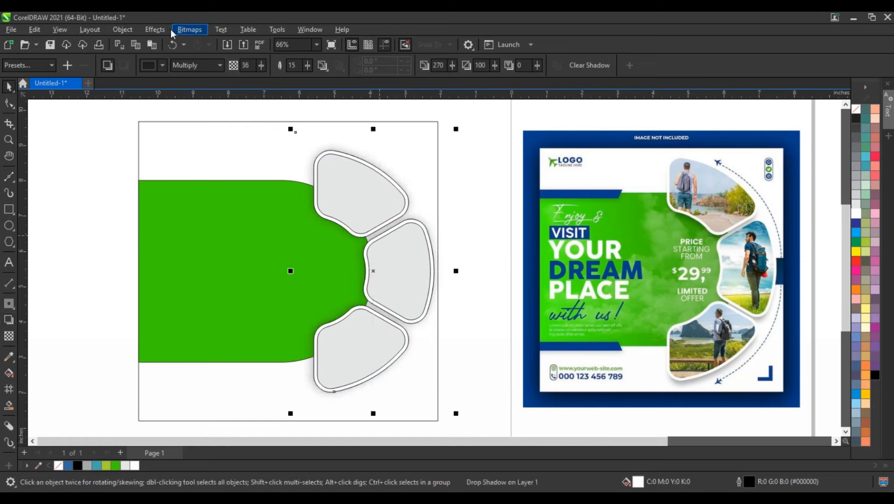
pyautogui.click(123, 30)
pyautogui.click(159, 288)
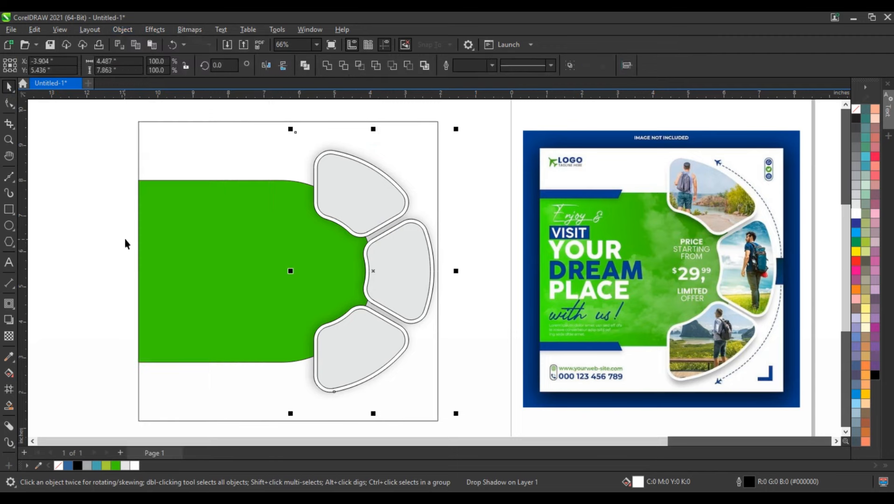
# - Remove the outline from the white frame shapes
pyautogui.click(124, 236)
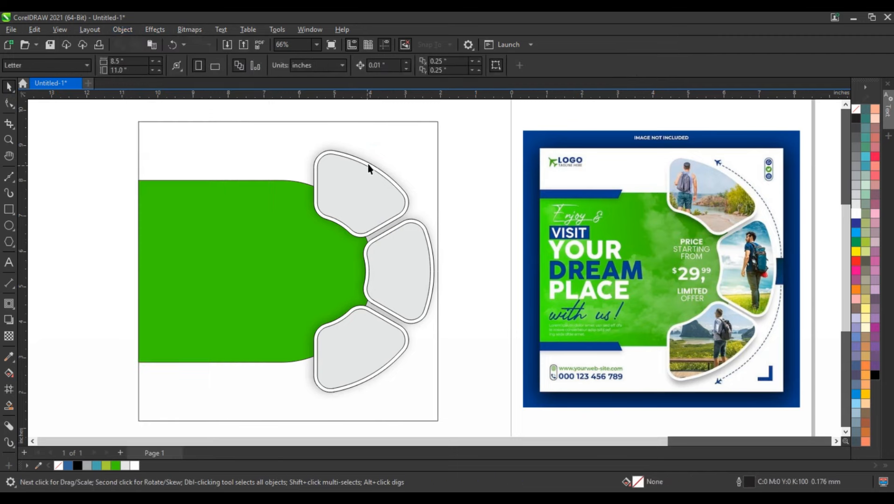
pyautogui.rightClick(855, 107)
pyautogui.click(821, 114)
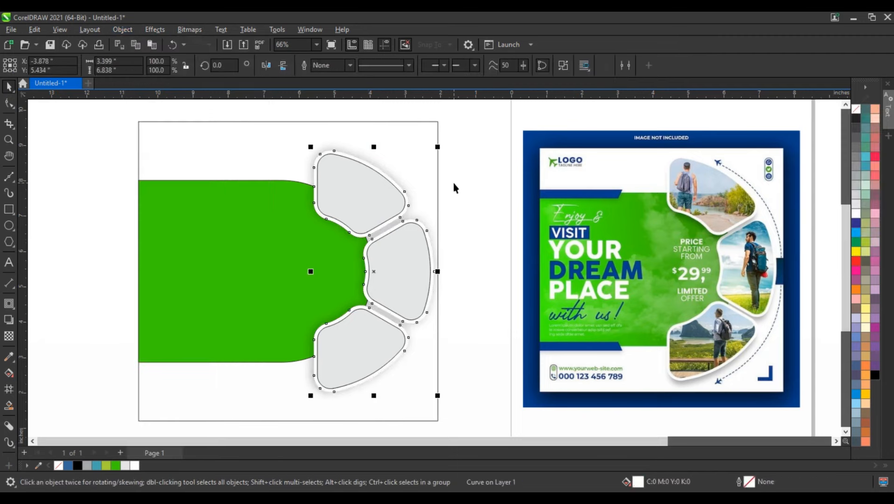
# - Remove the outline from the three light grey inner frame shapes
pyautogui.click(454, 187)
pyautogui.click(379, 207)
pyautogui.keyDown('shift'); pyautogui.click(402, 269); pyautogui.keyUp('shift')
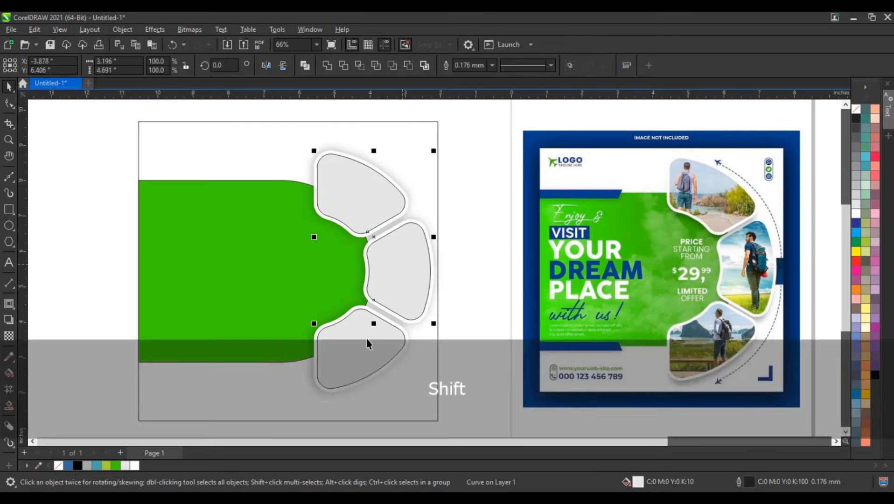
pyautogui.keyDown('shift'); pyautogui.click(367, 343); pyautogui.keyUp('shift')
pyautogui.rightClick(858, 111)
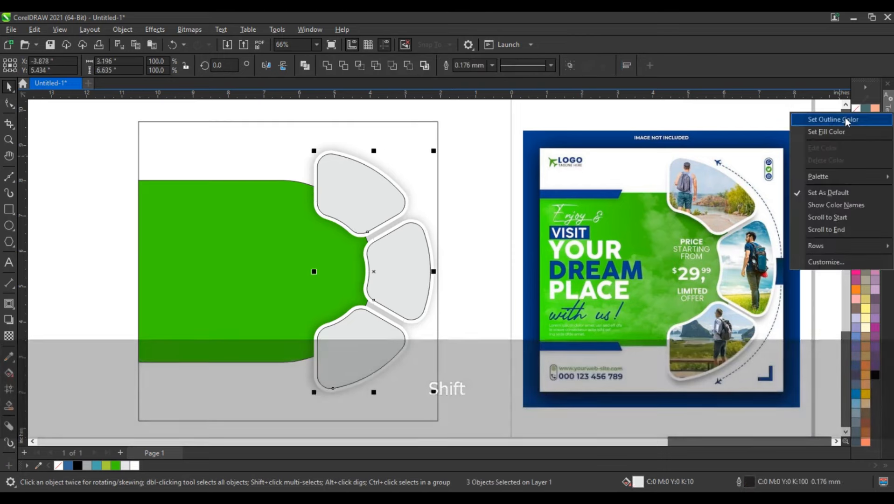
pyautogui.click(842, 117)
pyautogui.click(461, 200)
# - PowerClip the mountain hiker photo into the middle frame, the beach photo into the upper frame and the hiking couple photo into the lower frame
pyautogui.scroll(-2, 460, 194)
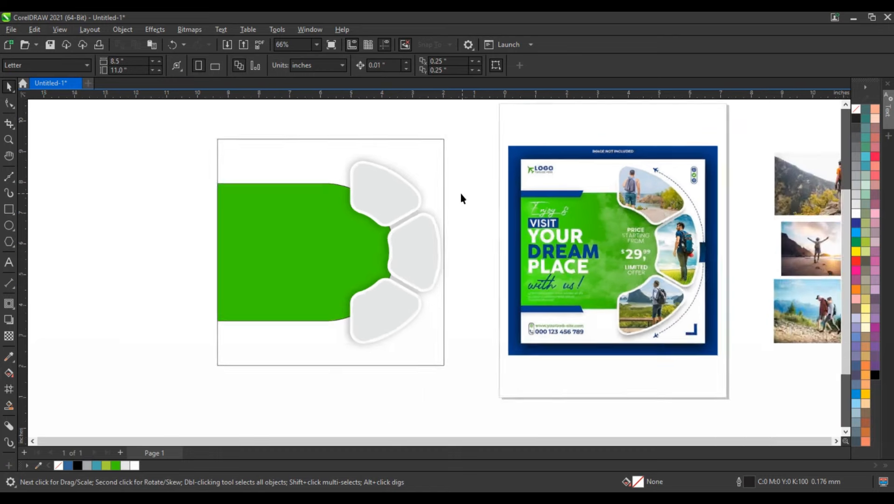
pyautogui.click(794, 188)
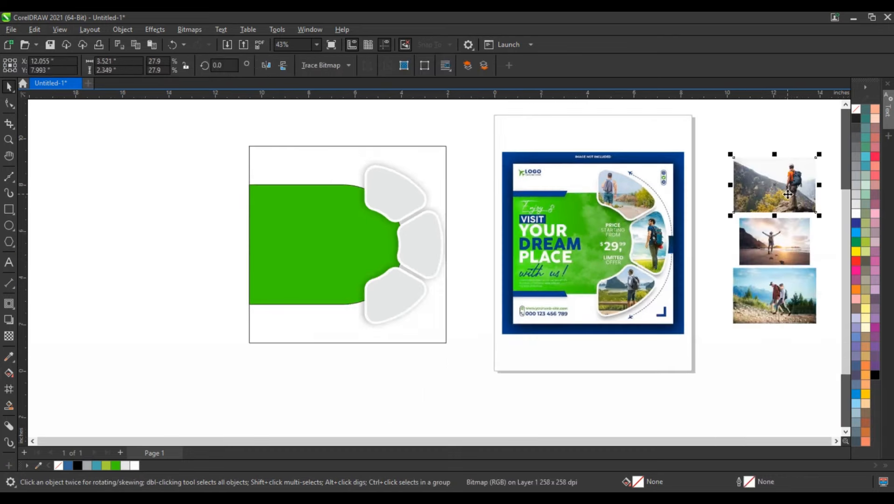
pyautogui.press('w')
pyautogui.click(418, 250)
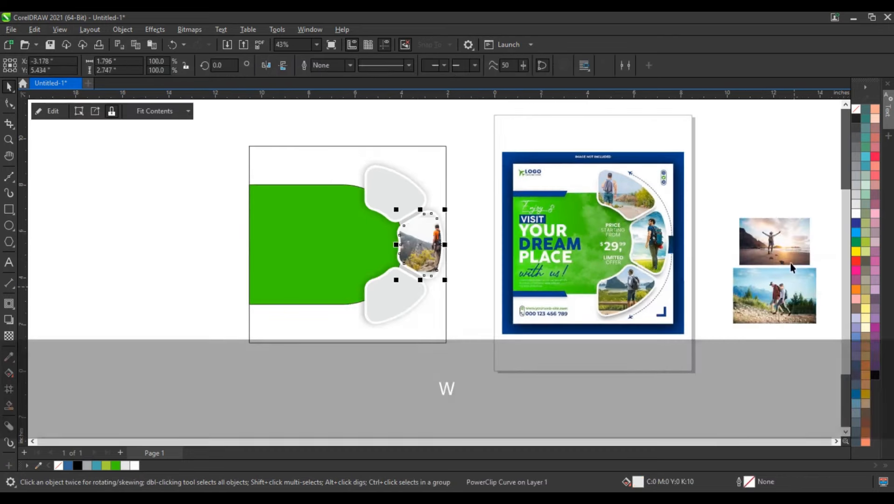
pyautogui.click(789, 250)
pyautogui.press('w')
pyautogui.click(399, 201)
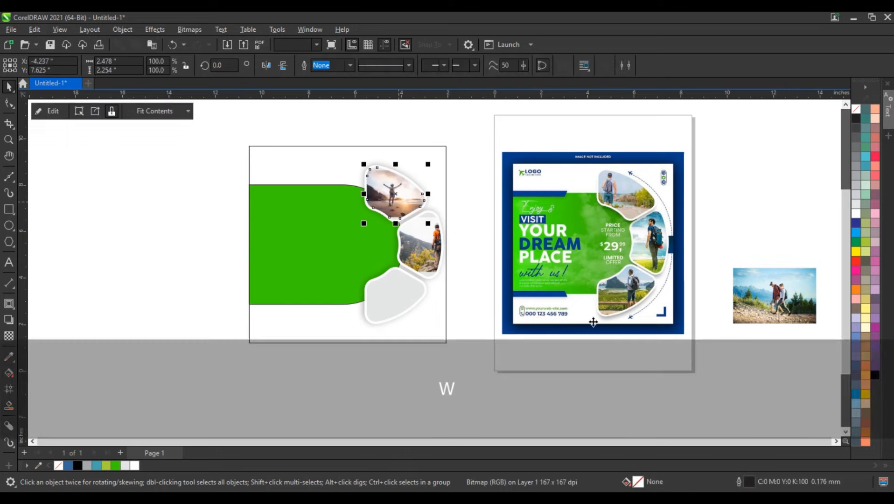
pyautogui.click(767, 320)
pyautogui.press('w')
pyautogui.click(402, 313)
# - Adjust the placement of the hiking couple photo inside the lower frame
pyautogui.press('d')
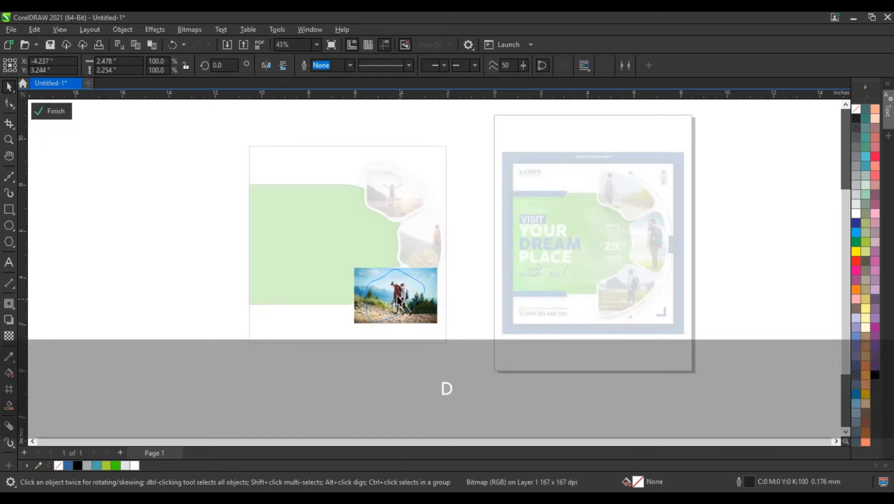
pyautogui.click(398, 299)
pyautogui.press('f')
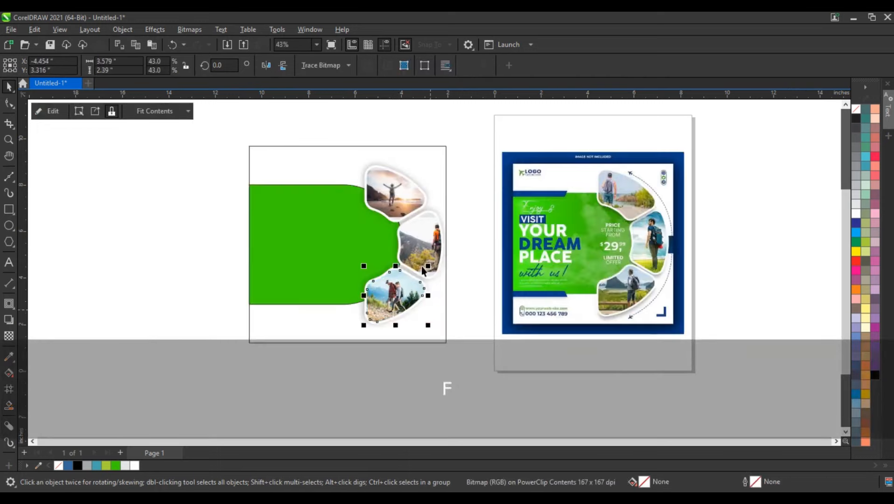
# - Enlarge the mountain hiker photo to about 4.46 by 2.97 inches and reposition it so the hiker fills the middle frame
pyautogui.click(423, 253)
pyautogui.press('d')
pyautogui.moveTo(425, 244); pyautogui.dragTo(412, 245)
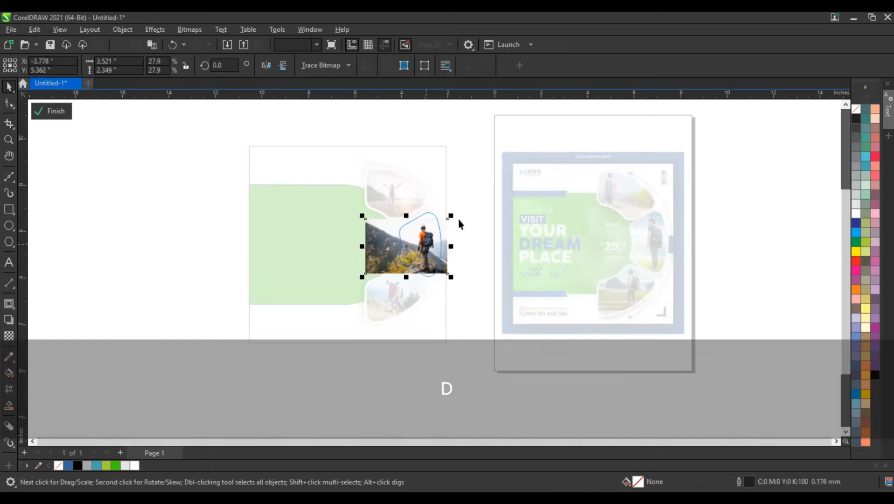
pyautogui.moveTo(452, 217)
pyautogui.mouseDown()
pyautogui.moveTo(467, 205)
pyautogui.moveTo(460, 208)
pyautogui.mouseUp()
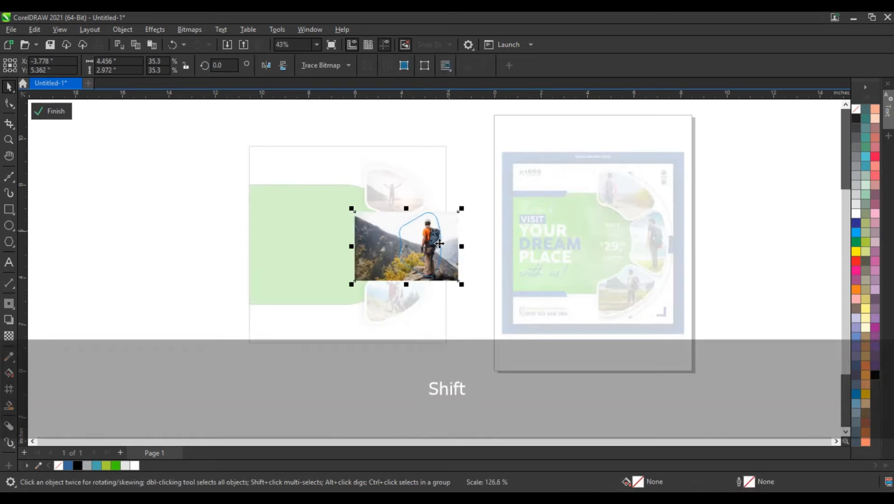
pyautogui.click(437, 247)
pyautogui.press('f')
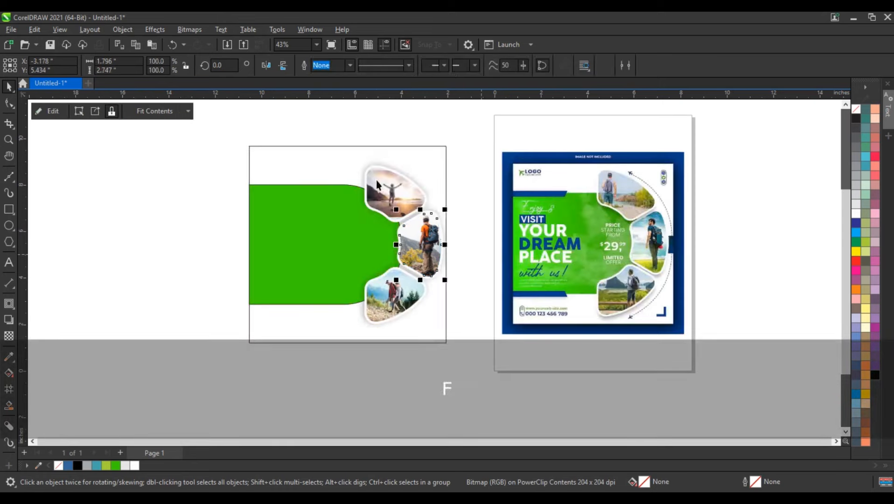
# - Enlarge and reposition the beach photo inside the upper frame
pyautogui.click(393, 196)
pyautogui.press('d')
pyautogui.click(394, 197)
pyautogui.moveTo(435, 168)
pyautogui.mouseDown()
pyautogui.moveTo(455, 170)
pyautogui.moveTo(446, 159)
pyautogui.mouseUp()
pyautogui.press('f')
# - Remove the outline from the green rounded panel
pyautogui.moveTo(220, 137); pyautogui.dragTo(718, 386)
pyautogui.hotkey('shift', 'F2')
pyautogui.press('Escape')
pyautogui.click(228, 237)
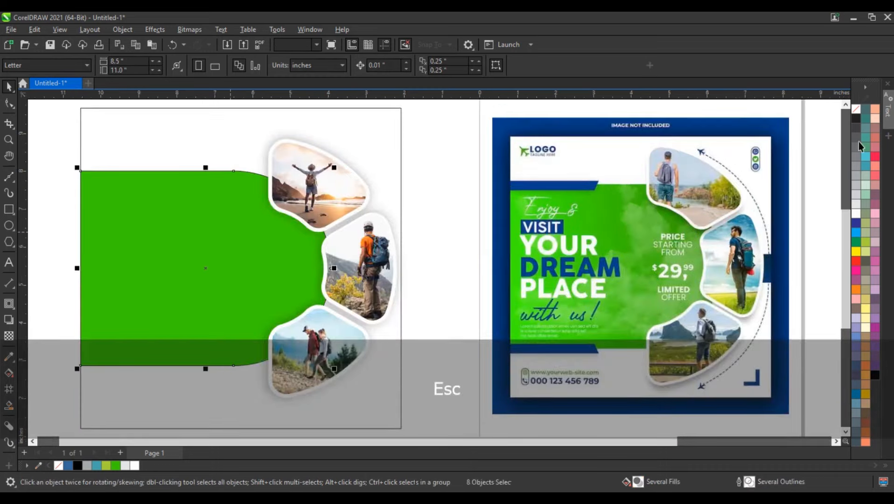
pyautogui.rightClick(861, 114)
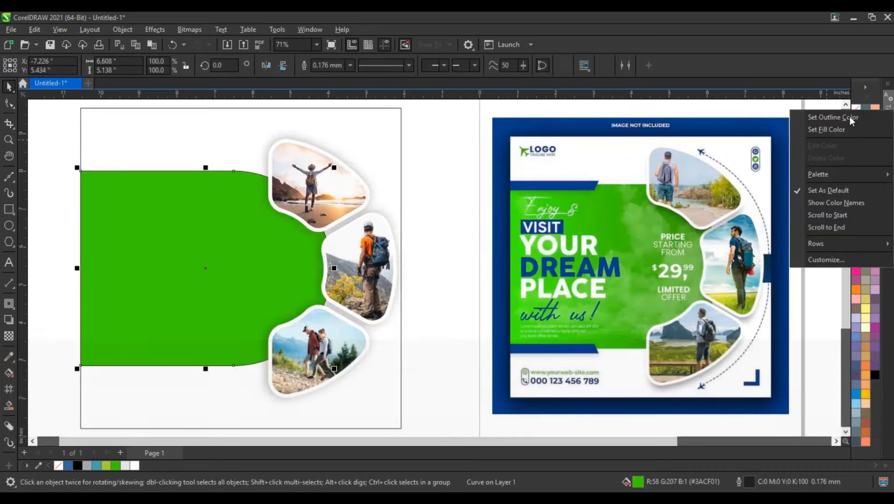
pyautogui.click(824, 116)
pyautogui.click(58, 229)
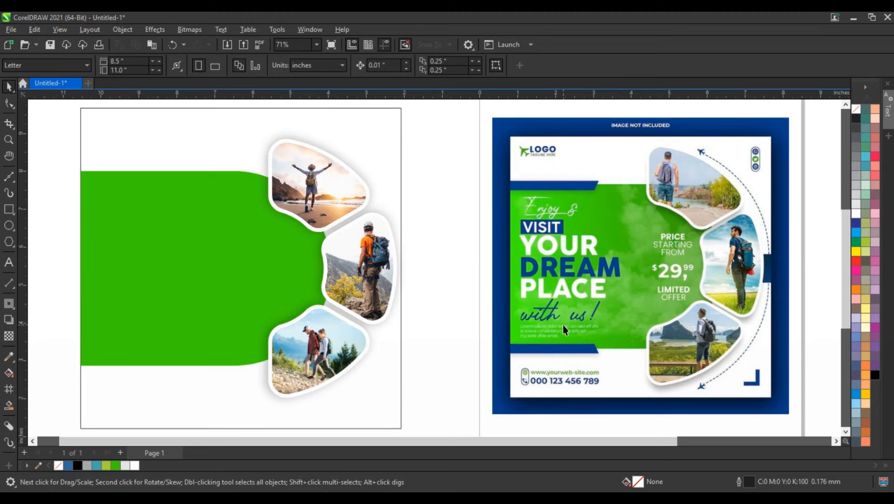
# - Draw a bar about 3.47 by 0.38 inches over the green panel's upper-left edge, convert it to curves and slant its right end inward
pyautogui.click(8, 209)
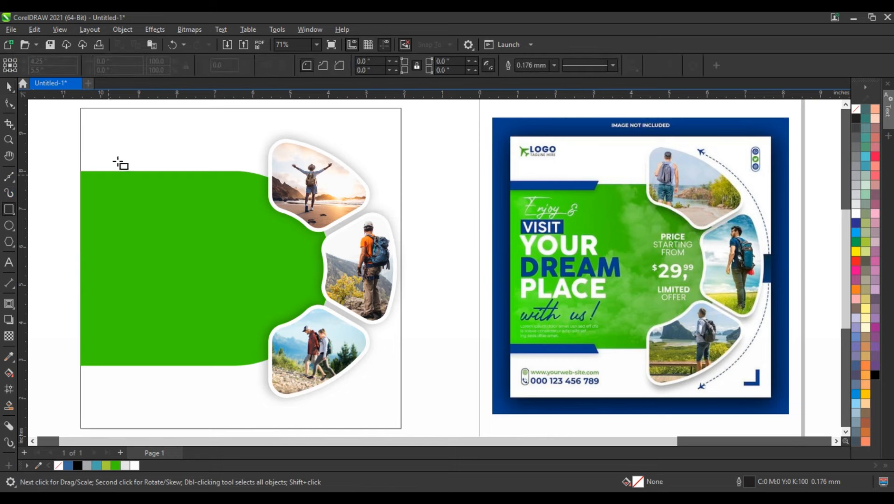
pyautogui.moveTo(130, 177); pyautogui.dragTo(212, 178)
pyautogui.click(8, 103)
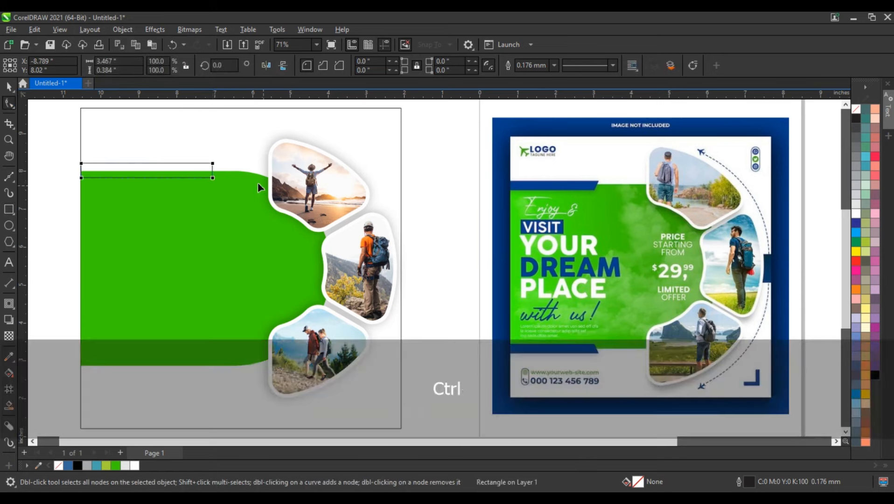
pyautogui.hotkey('ctrl', 'q')
pyautogui.press('Left')
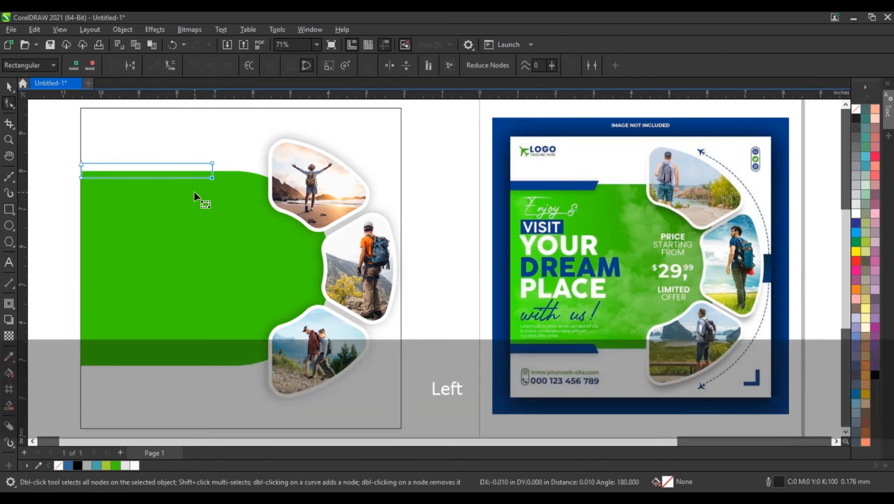
pyautogui.press('Left')
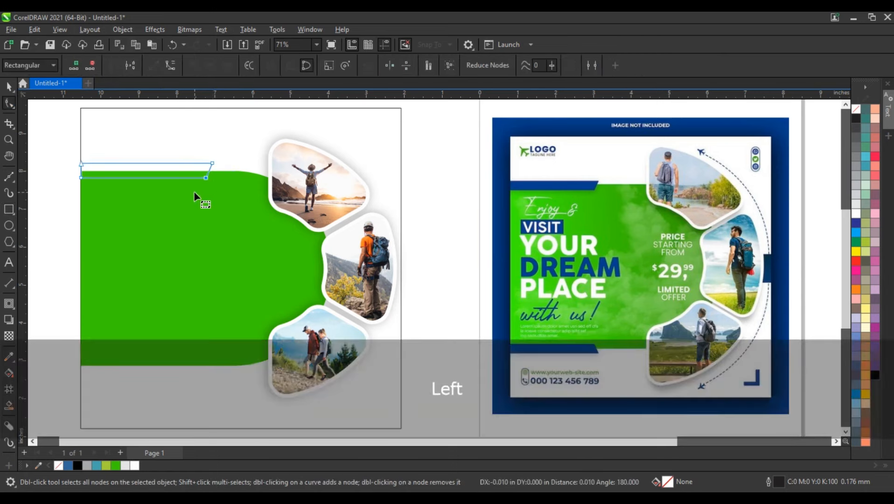
pyautogui.click(9, 87)
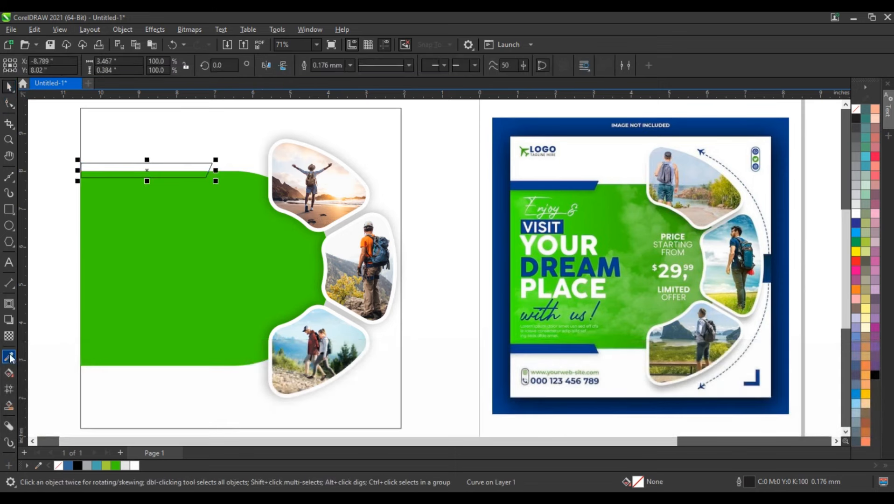
# - Fill the slanted bar with the dark blue (#003989) sampled from the reference poster's upper bar
pyautogui.click(10, 358)
pyautogui.click(549, 185)
pyautogui.click(200, 171)
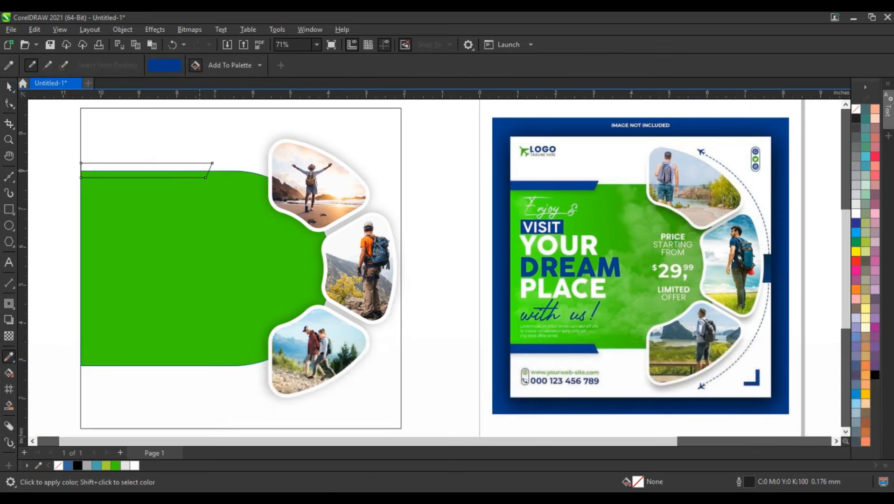
pyautogui.click(175, 170)
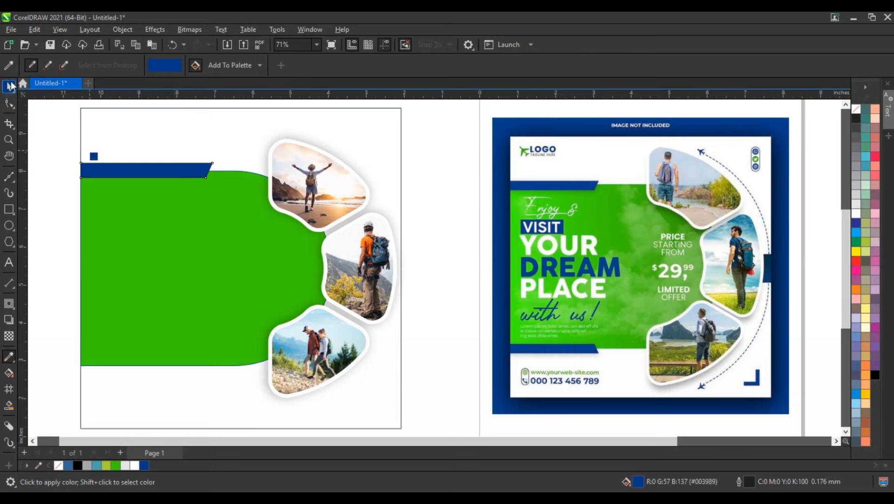
# - Make a vertically mirrored copy of the blue bar and place it over the green panel's lower-left edge
pyautogui.press('space')
pyautogui.moveTo(147, 160); pyautogui.dragTo(146, 363)
pyautogui.rightClick(147, 185)
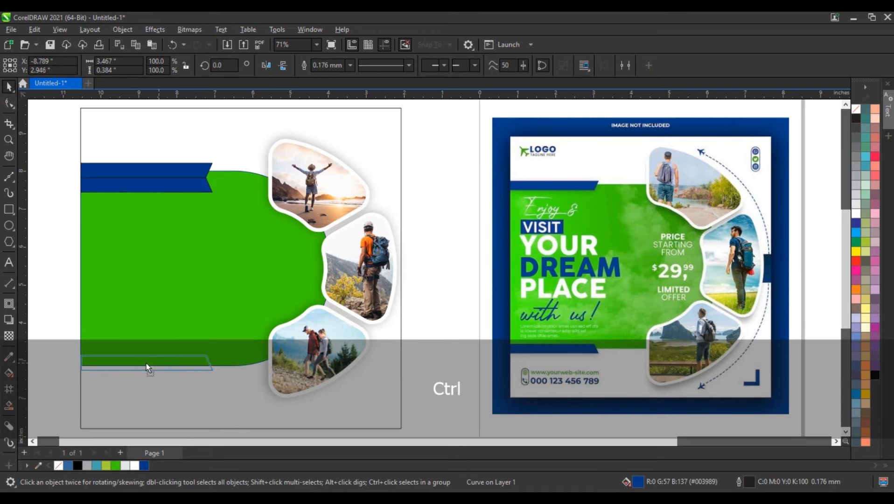
# - Weld the two blue bars into one object and center it vertically on the green panel
pyautogui.keyDown('shift'); pyautogui.click(175, 171); pyautogui.keyUp('shift')
pyautogui.click(328, 70)
pyautogui.keyDown('shift'); pyautogui.click(224, 192); pyautogui.keyUp('shift')
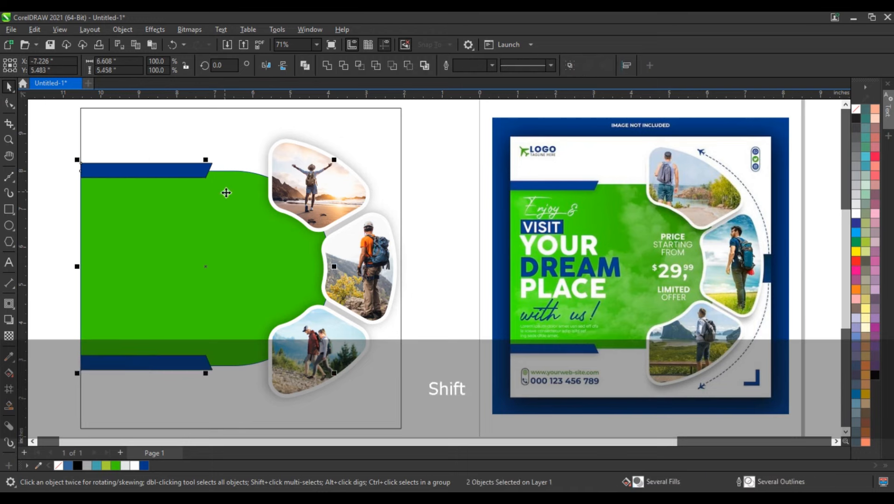
pyautogui.press('e')
# - Remove the outline from the blue bars and the green panel
pyautogui.rightClick(858, 110)
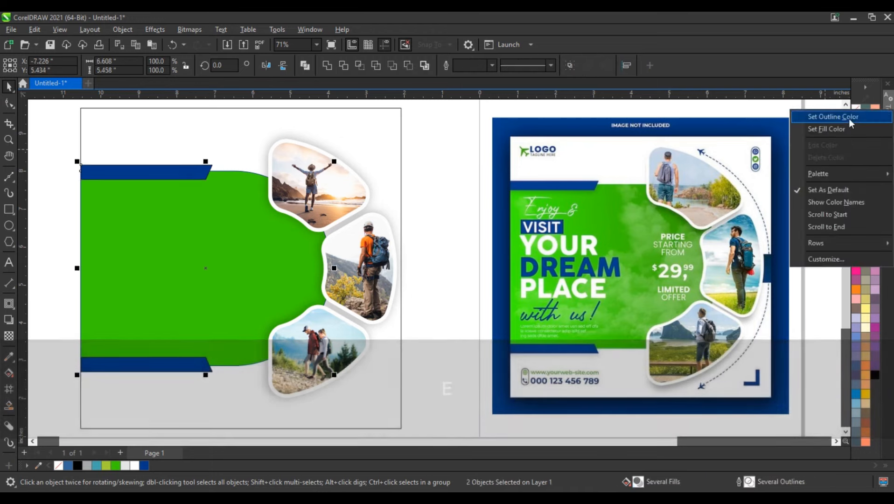
pyautogui.click(823, 115)
pyautogui.click(37, 189)
# - Preview the poster layout full screen beside the reference
pyautogui.scroll(-2, 424, 242)
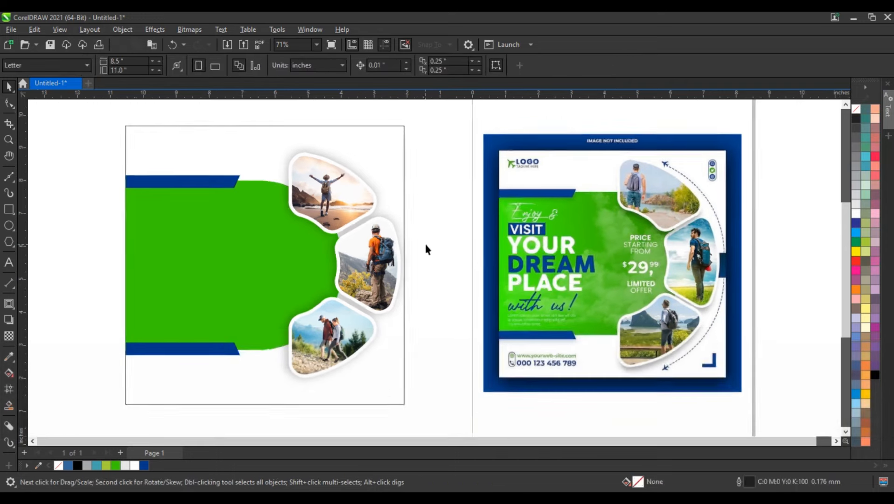
pyautogui.click(9, 140)
pyautogui.moveTo(140, 139); pyautogui.dragTo(696, 369)
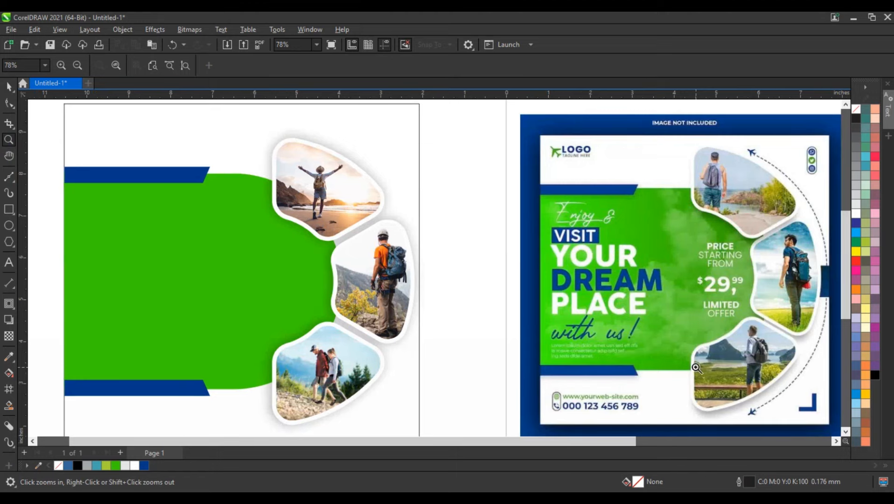
pyautogui.press('F9')
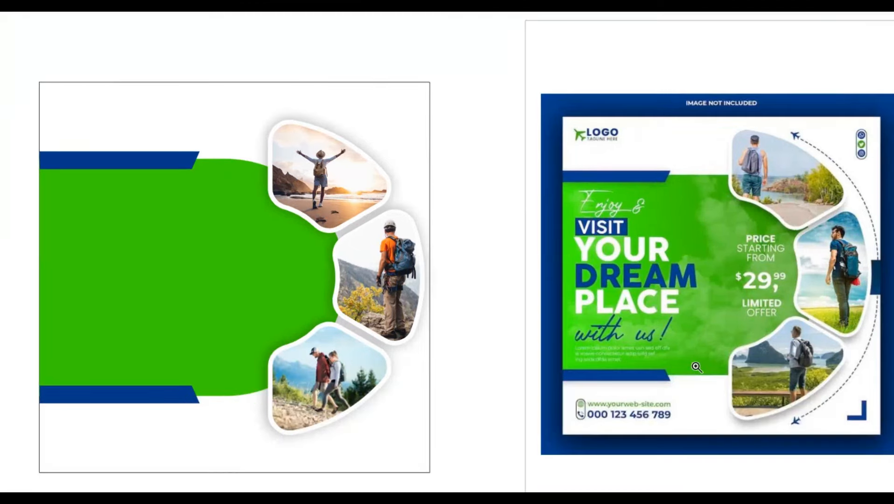